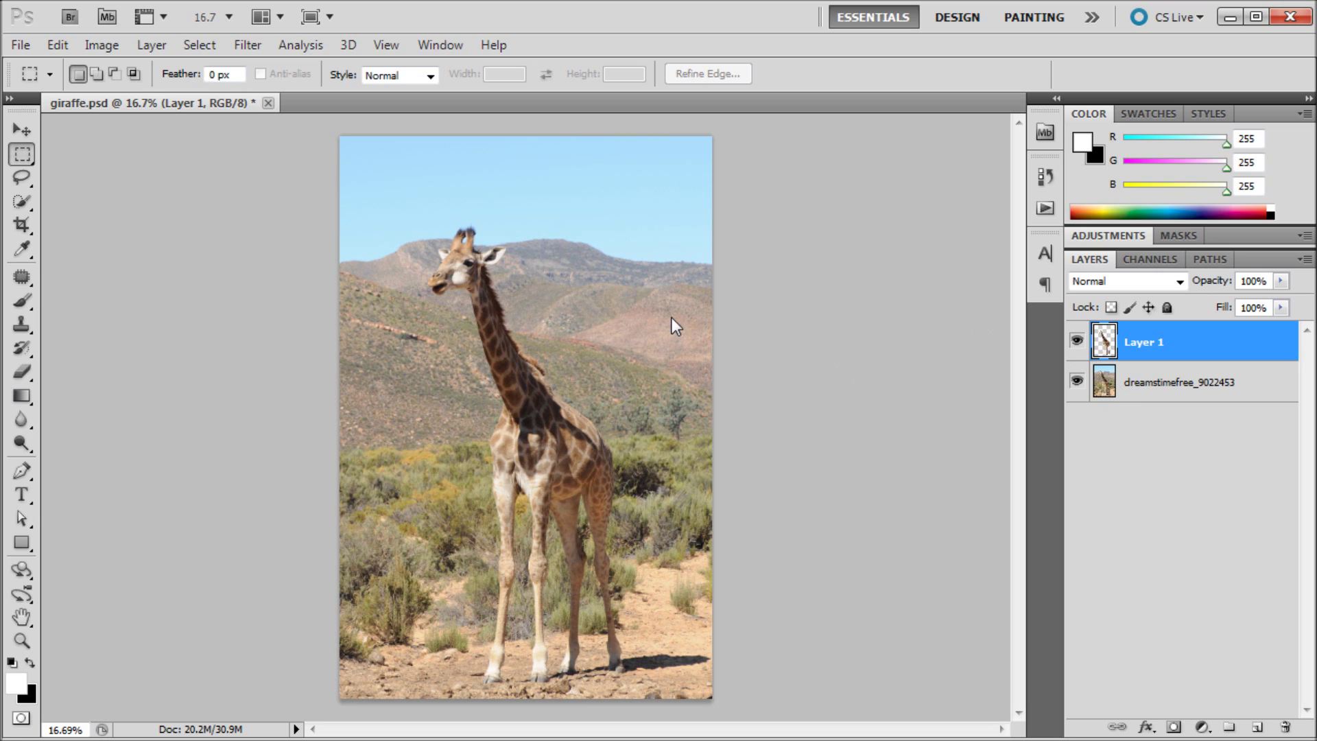
Toggle the background photo off and on to preview the giraffe cut-out, then hide Layer 1
left_click(1078, 379)
left_click(1076, 381)
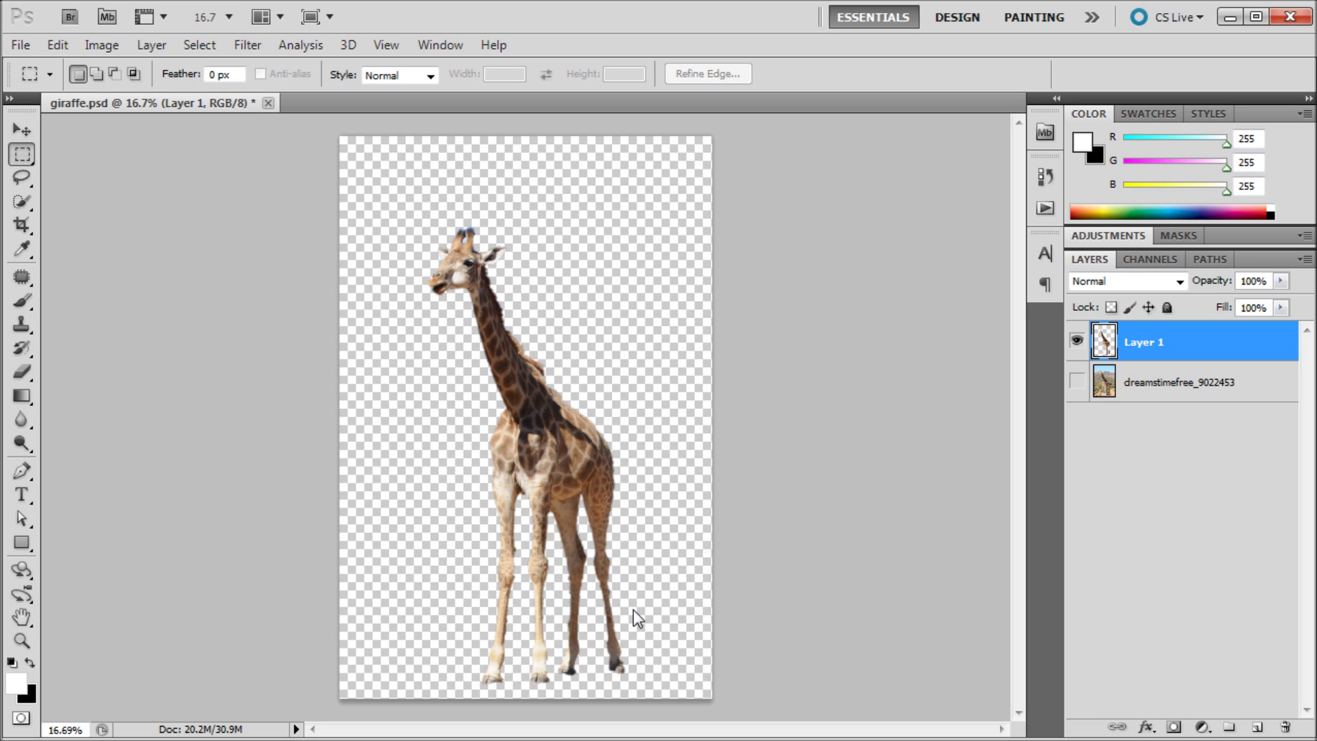
left_click(26, 202)
left_click(1077, 382)
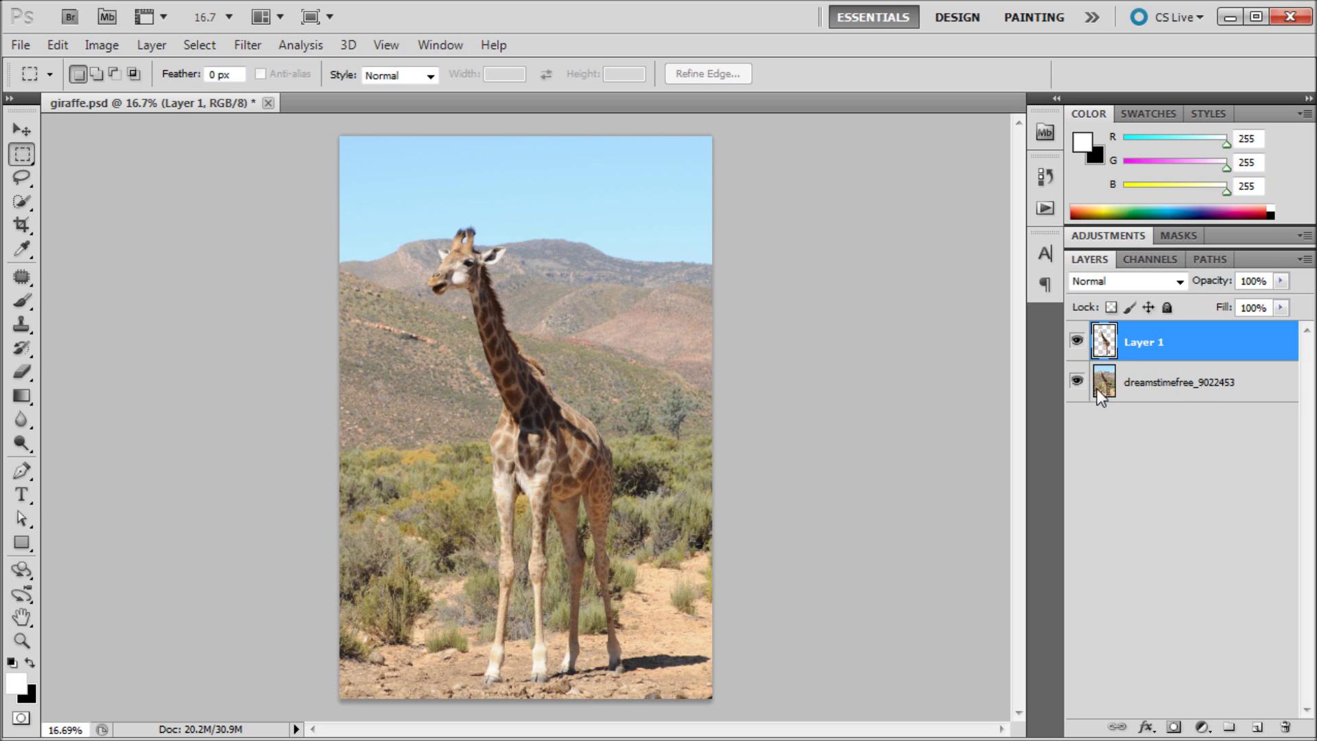
left_click(1077, 341)
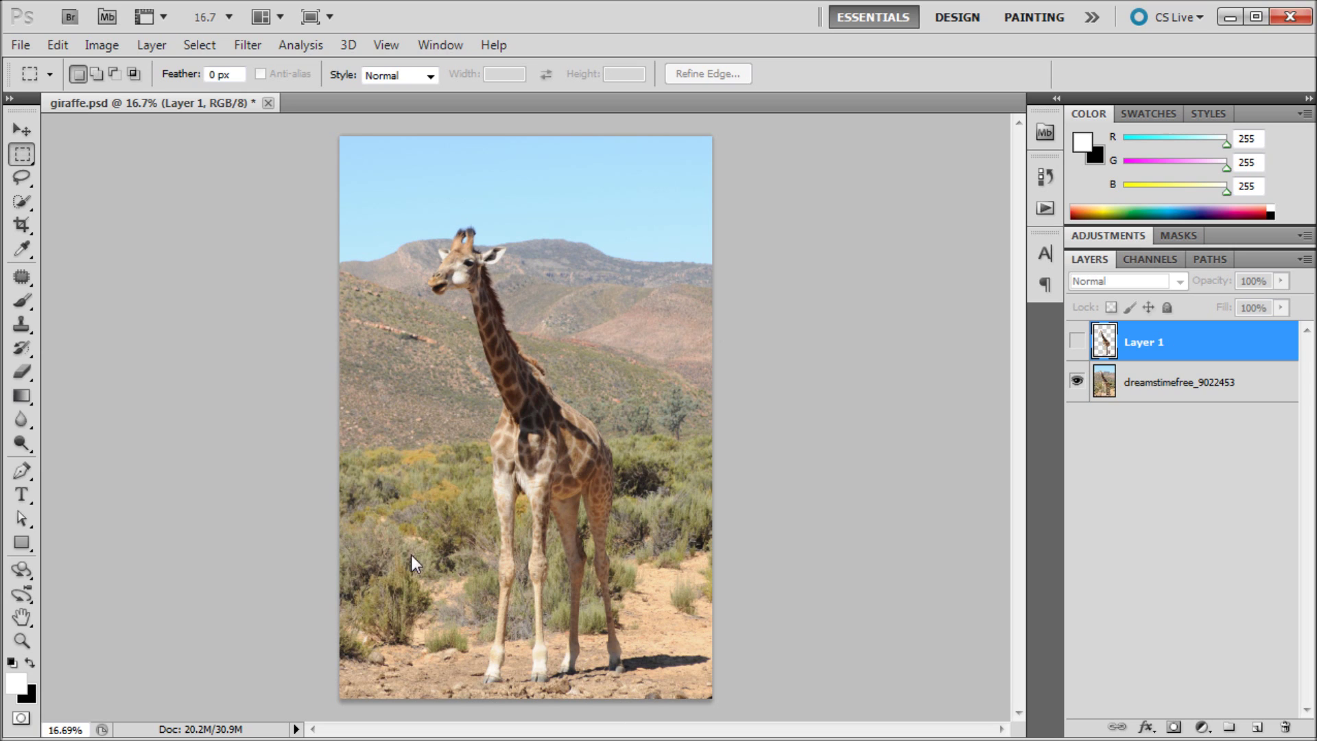
Show Layer 1, load its giraffe outline as a selection, and target the dreamstimefree background layer
left_click(1076, 340)
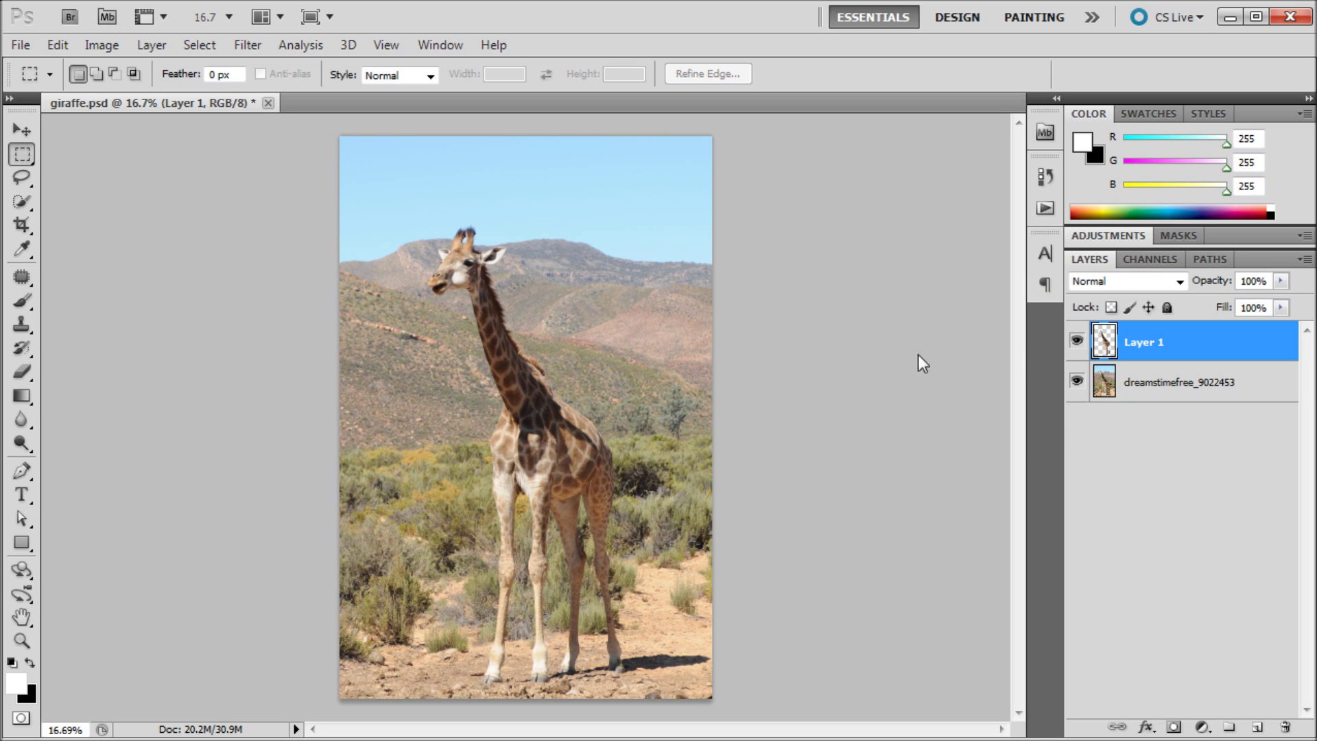
left_click(1104, 343, "ctrl")
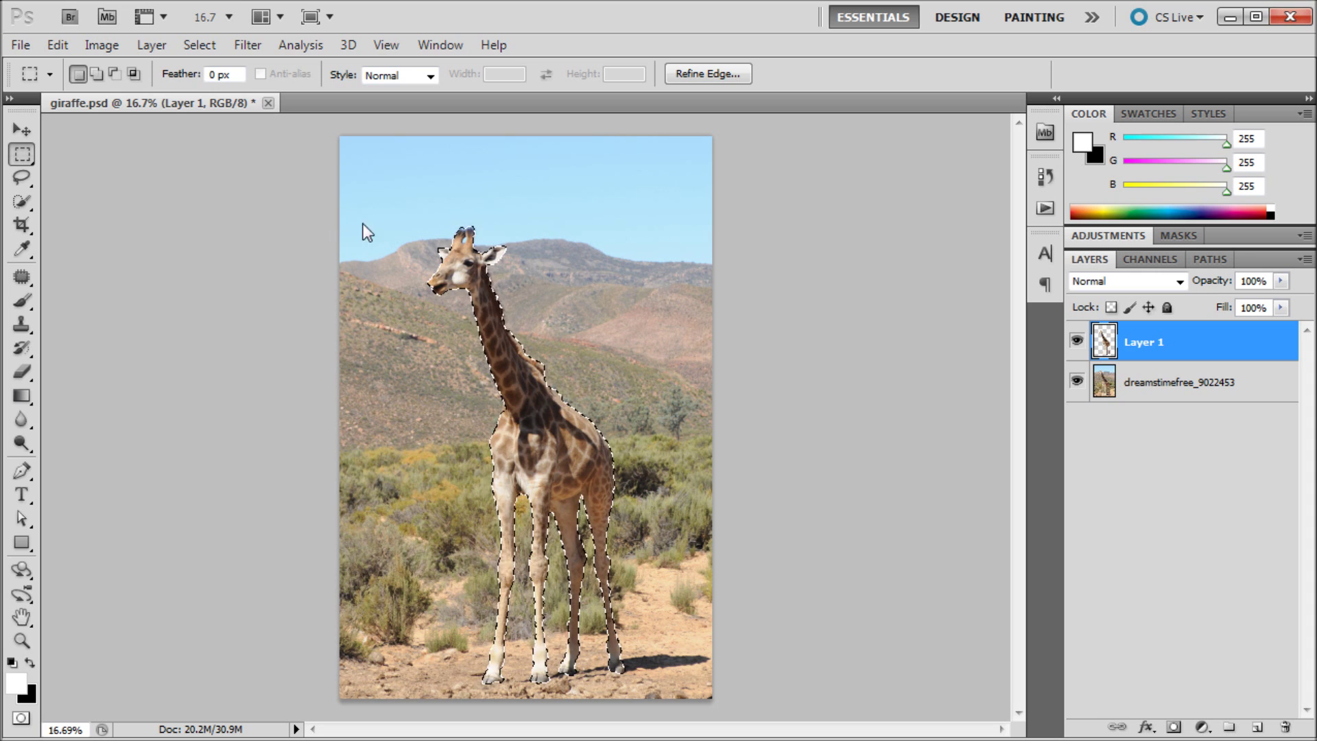
left_click(1156, 380)
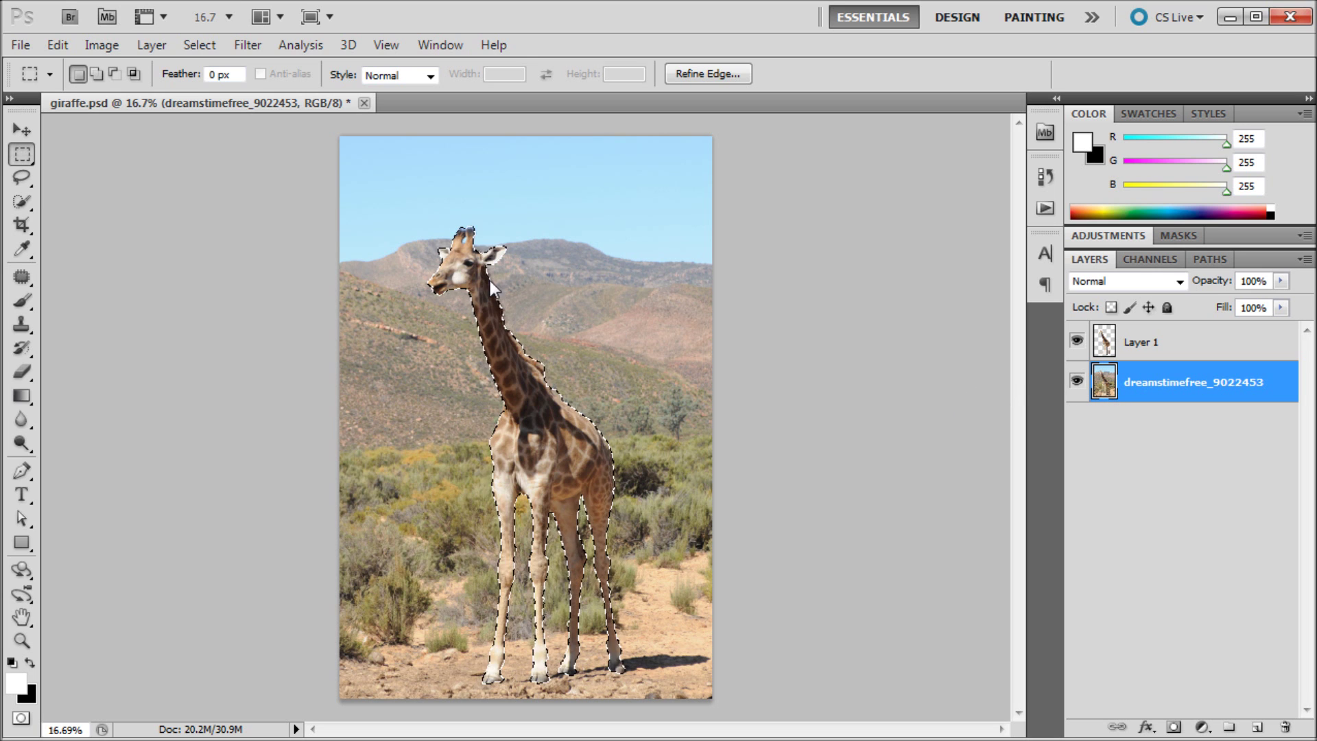
left_click(186, 50)
mouse_move(217, 272)
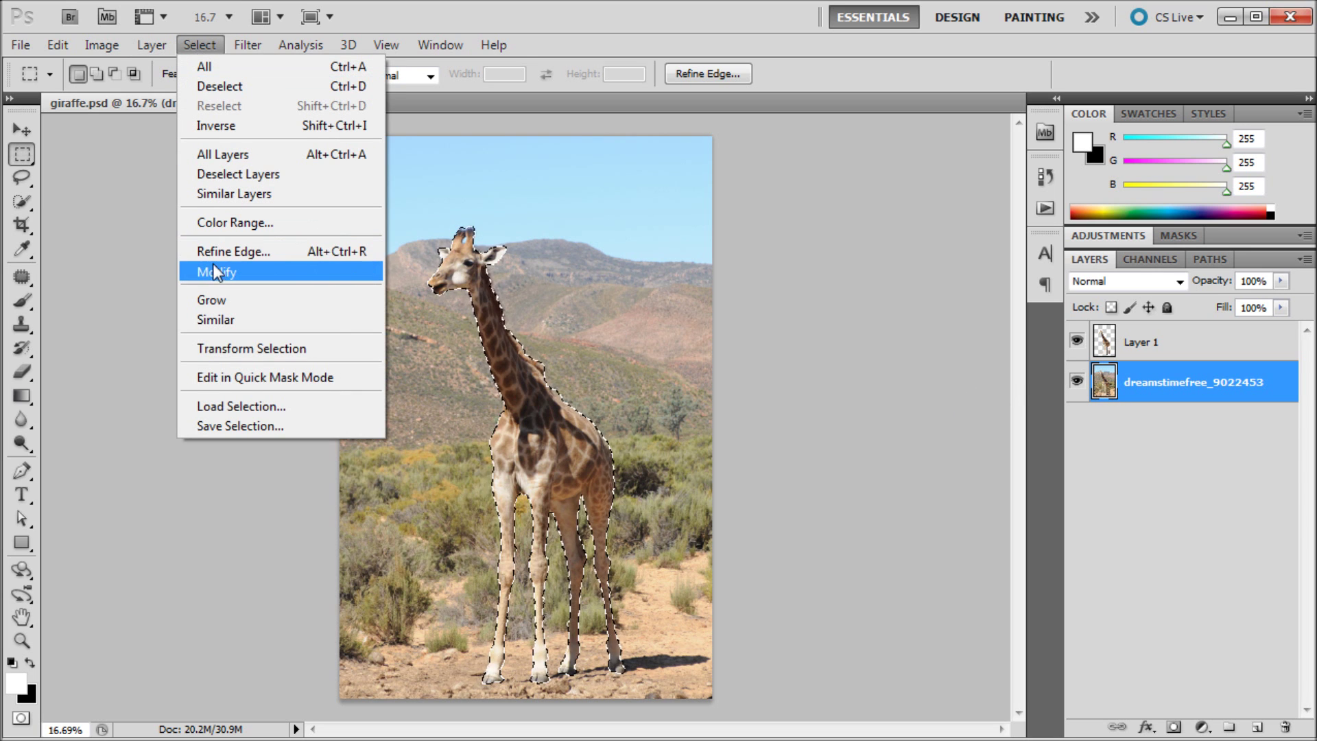
Grow the giraffe selection by 20 pixels with Select > Modify > Expand
left_click(471, 311)
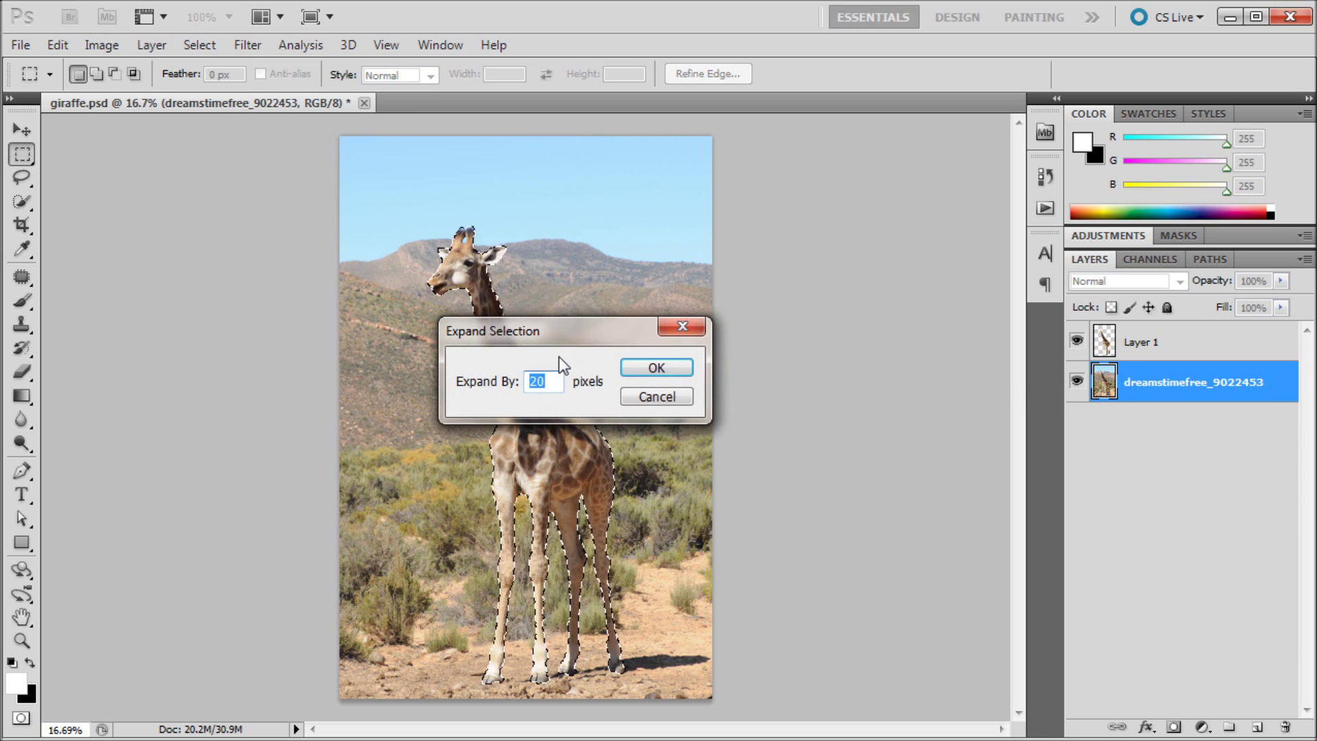
left_click(648, 366)
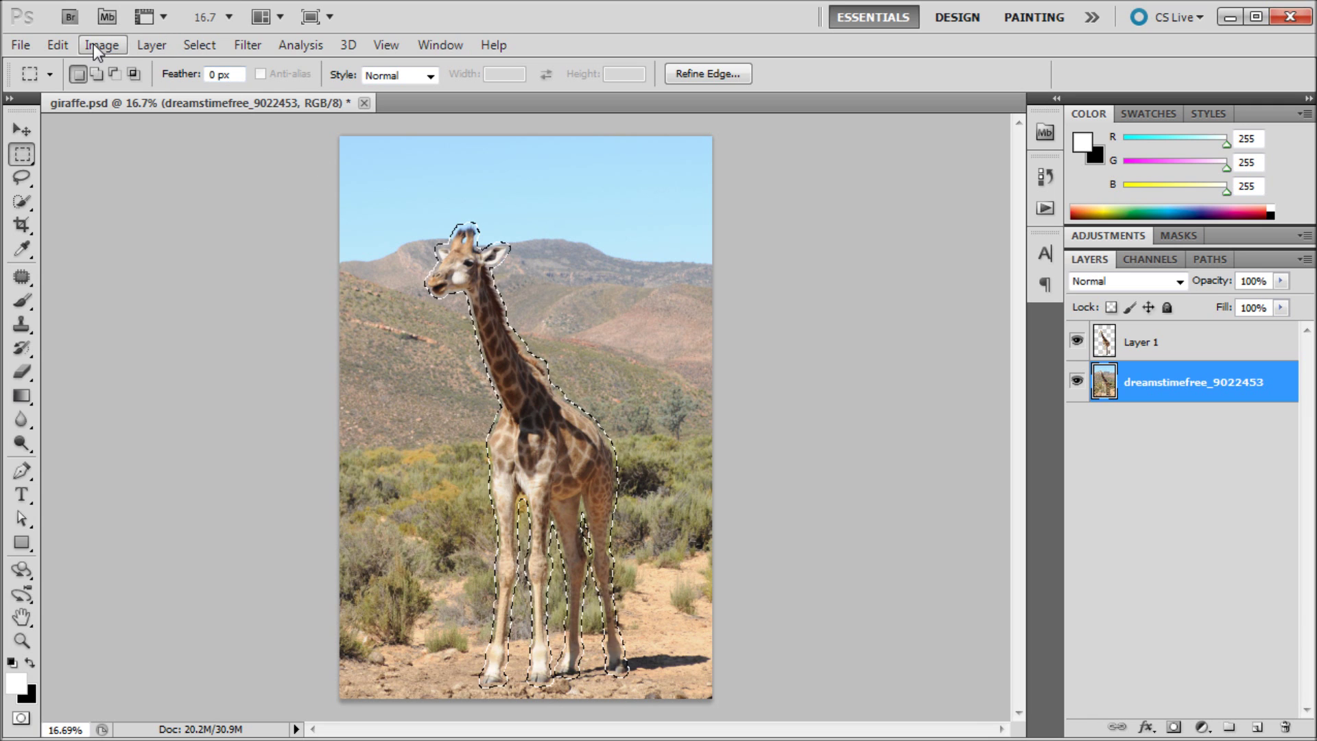
left_click(57, 45)
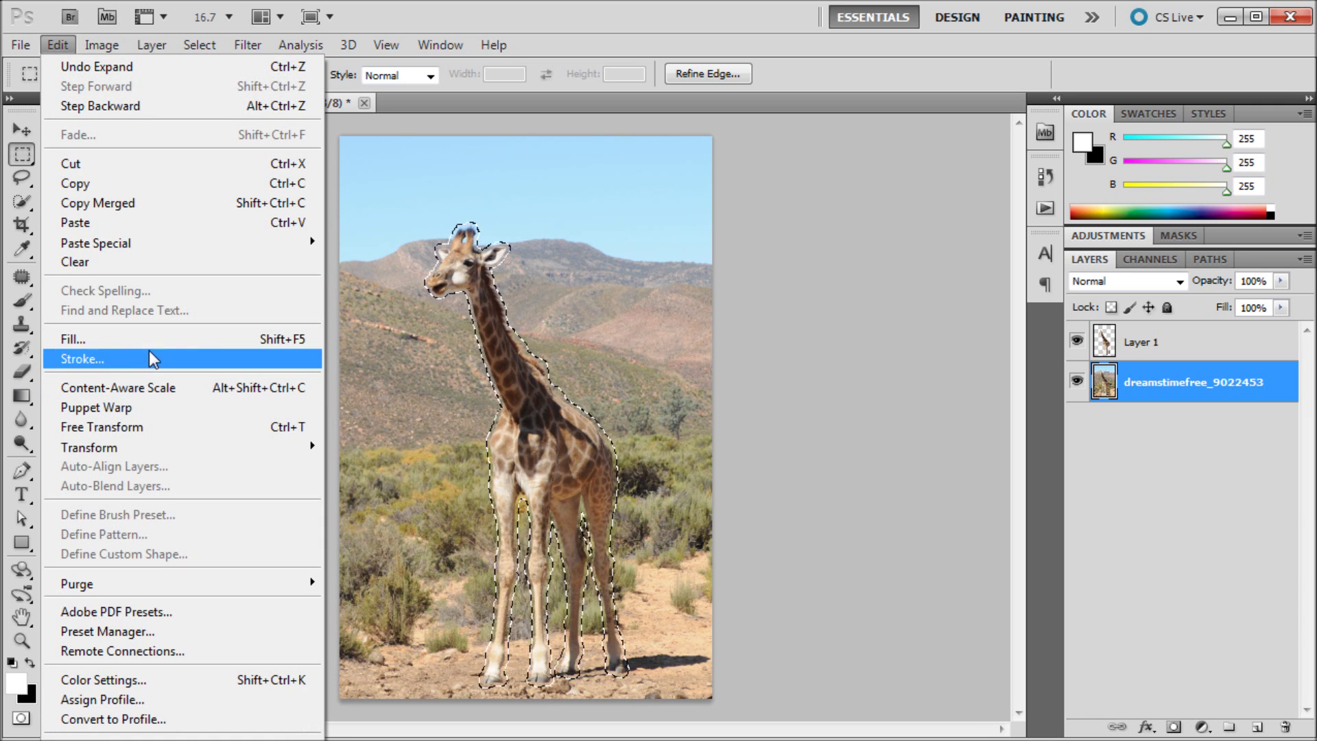
Content-Aware Fill the expanded selection to erase the giraffe, then hide Layer 1 to check
left_click(153, 340)
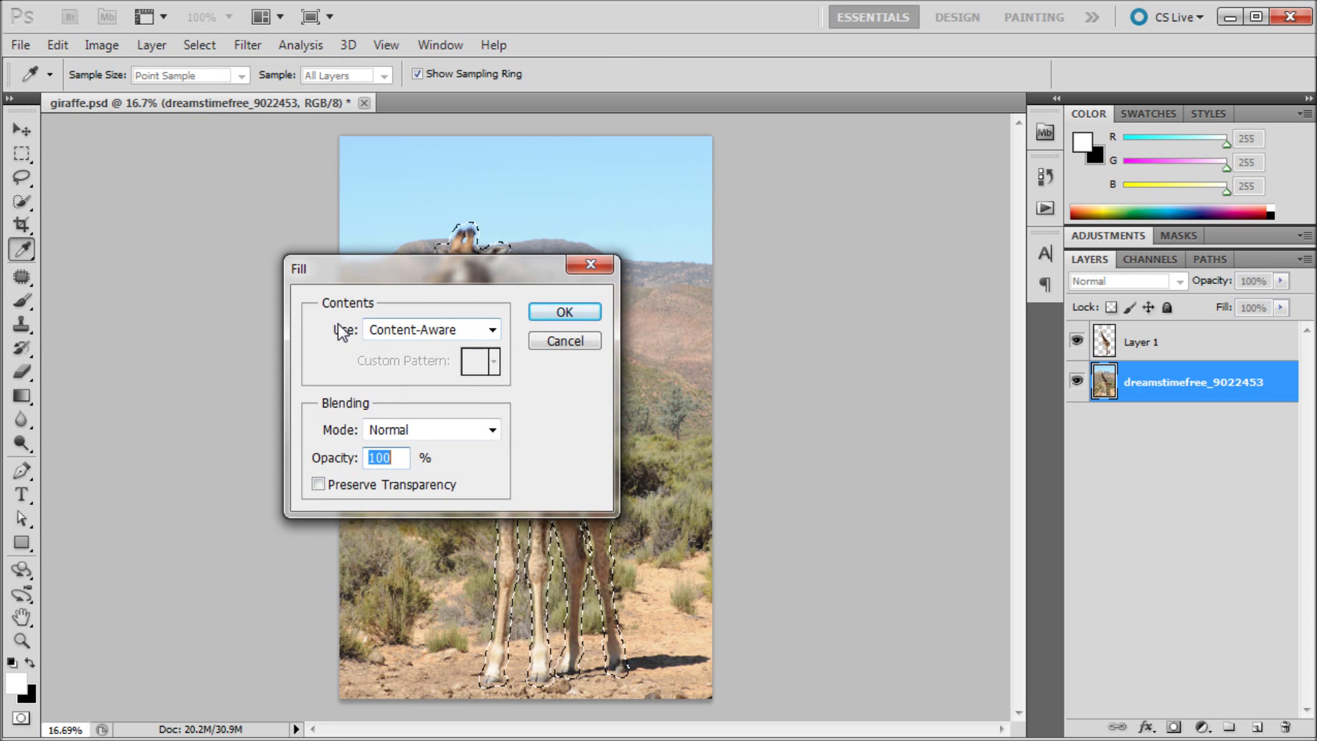
left_click(557, 322)
key("m")
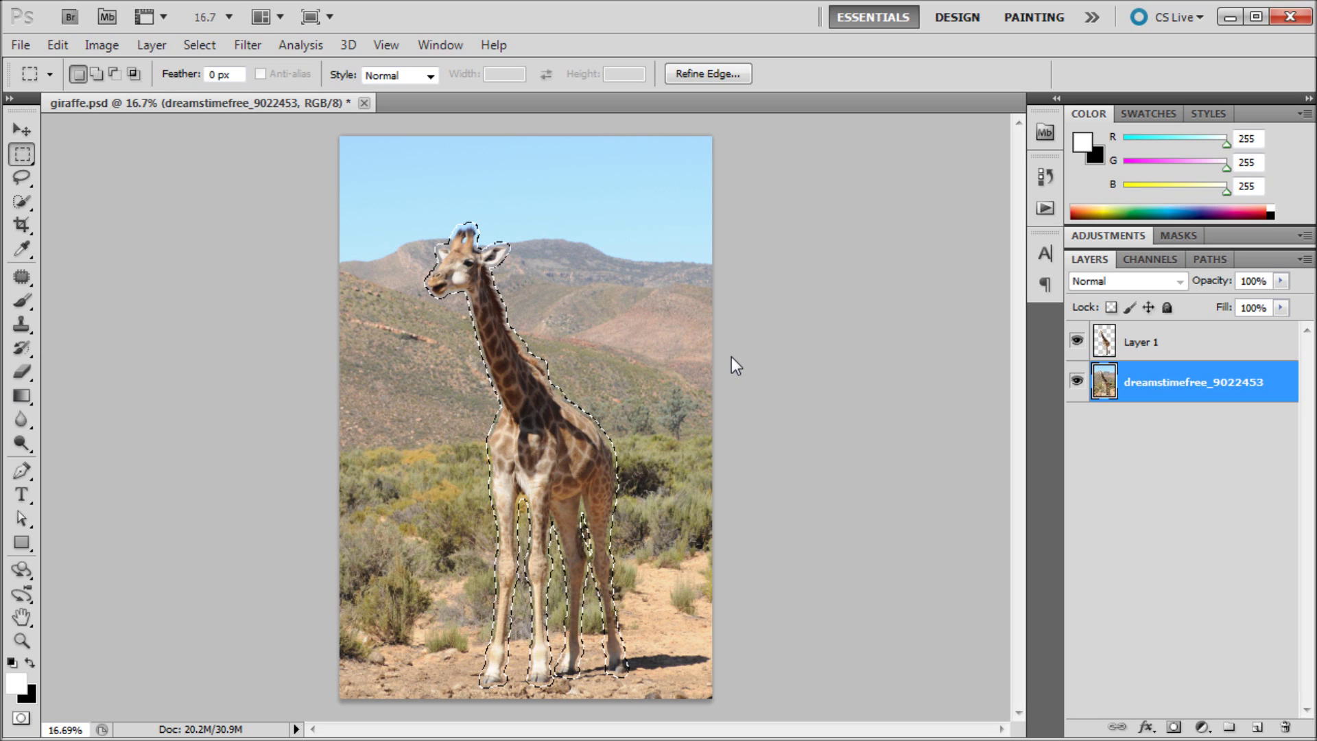
left_click(1078, 340)
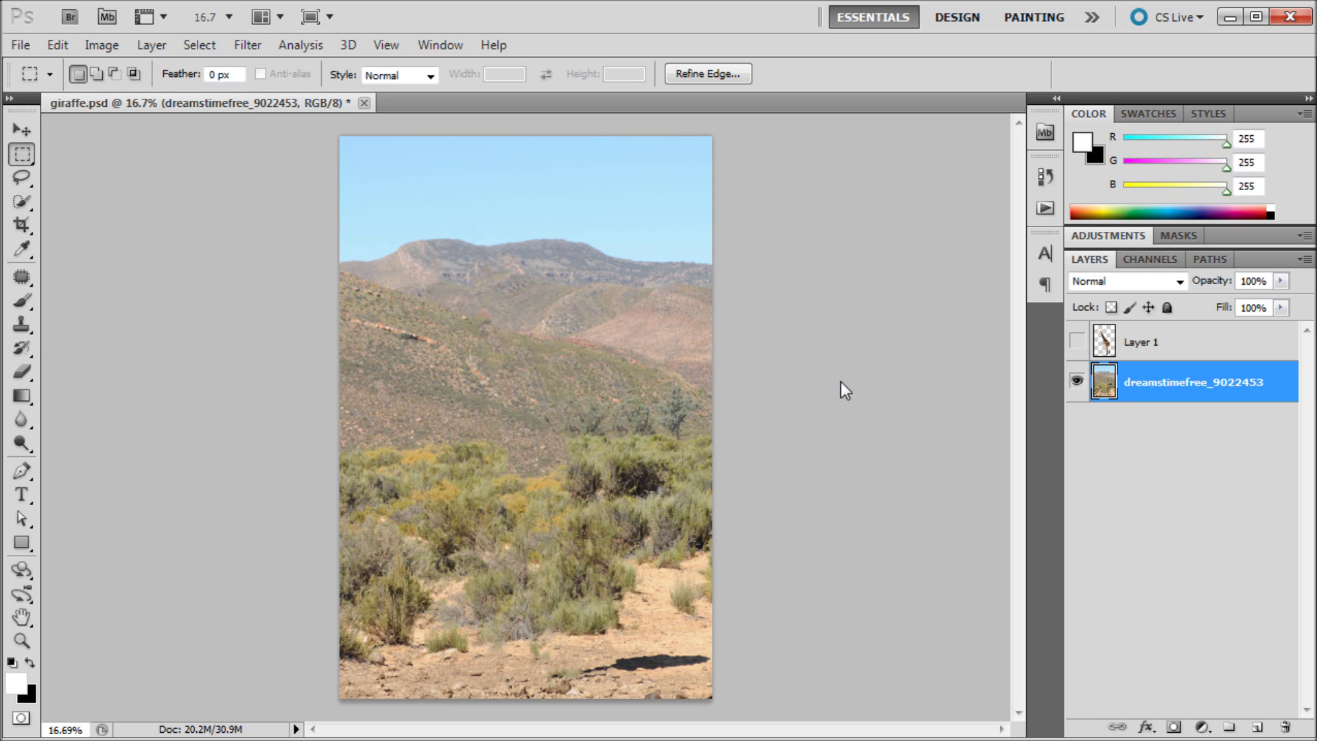
Deselect with Ctrl+D and toggle Layer 1 to compare, leaving it visible
key("ctrl+d")
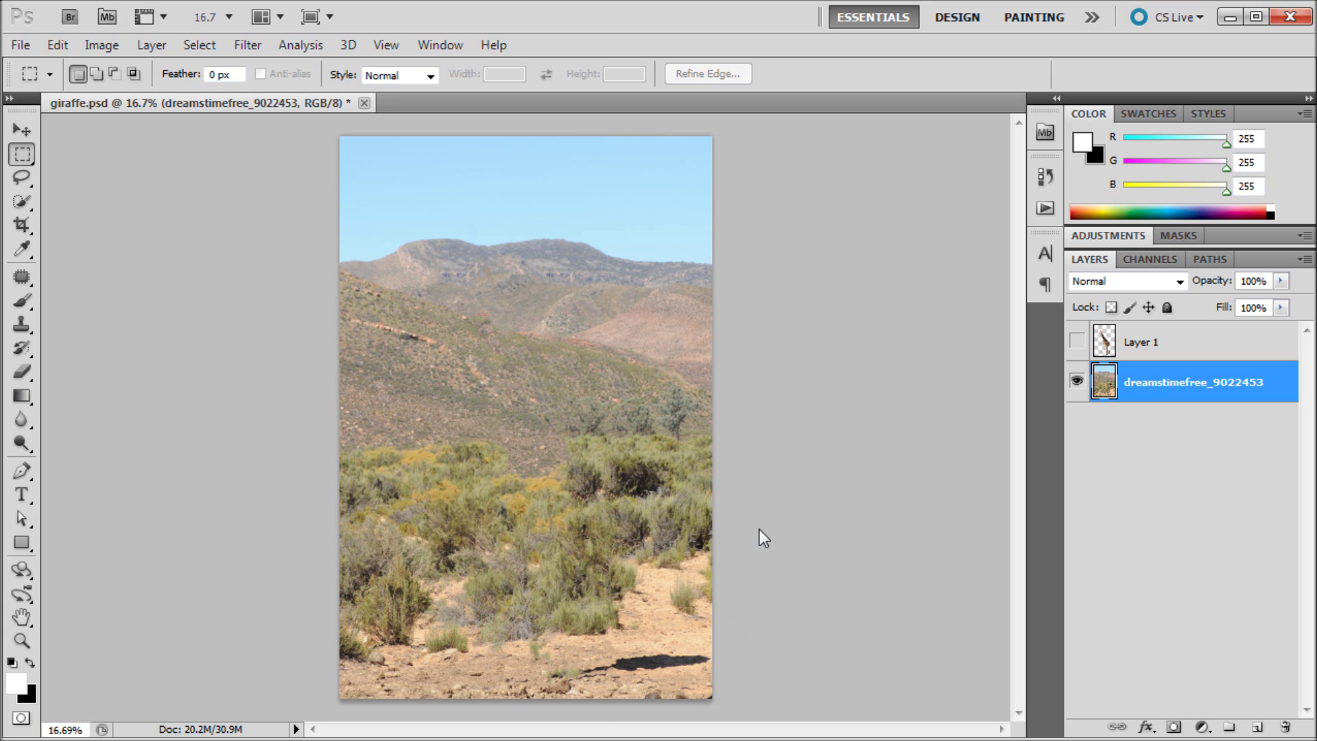
left_click(1077, 340)
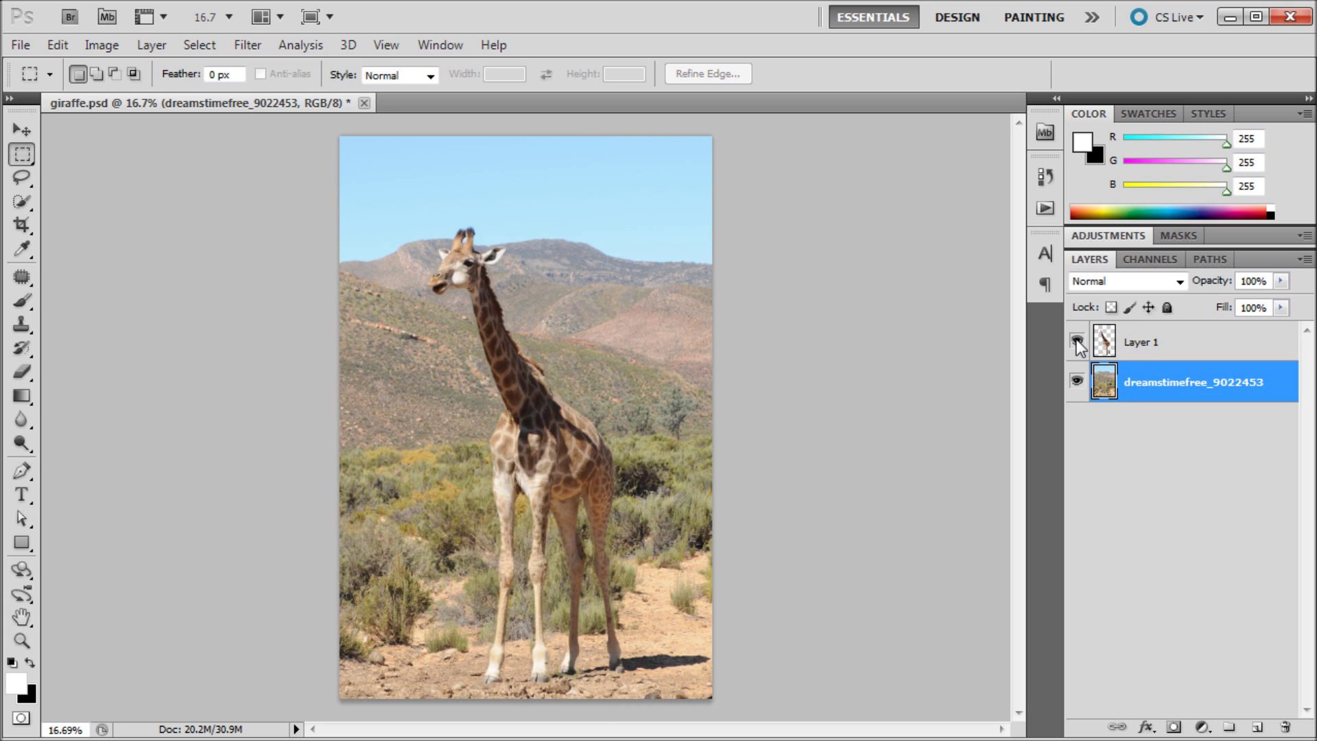
left_click(1076, 341)
left_click(1078, 343)
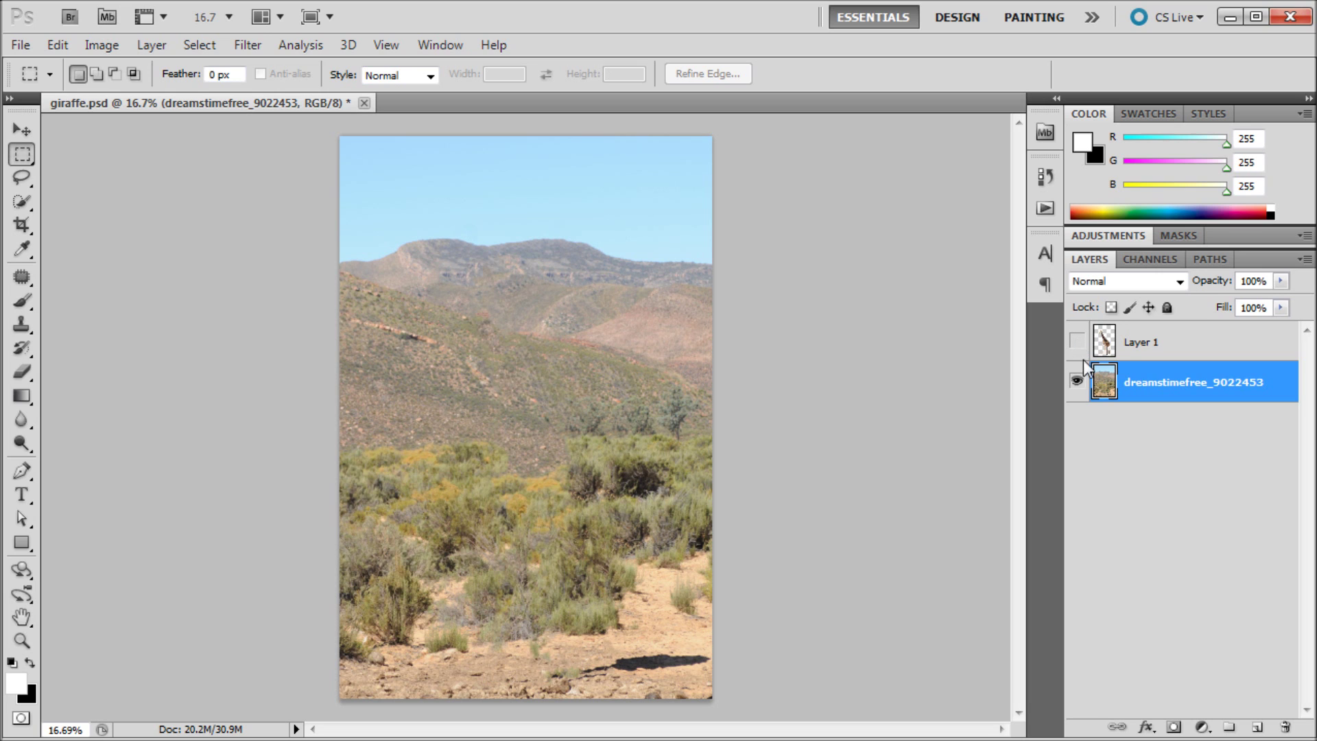
left_click(1076, 342)
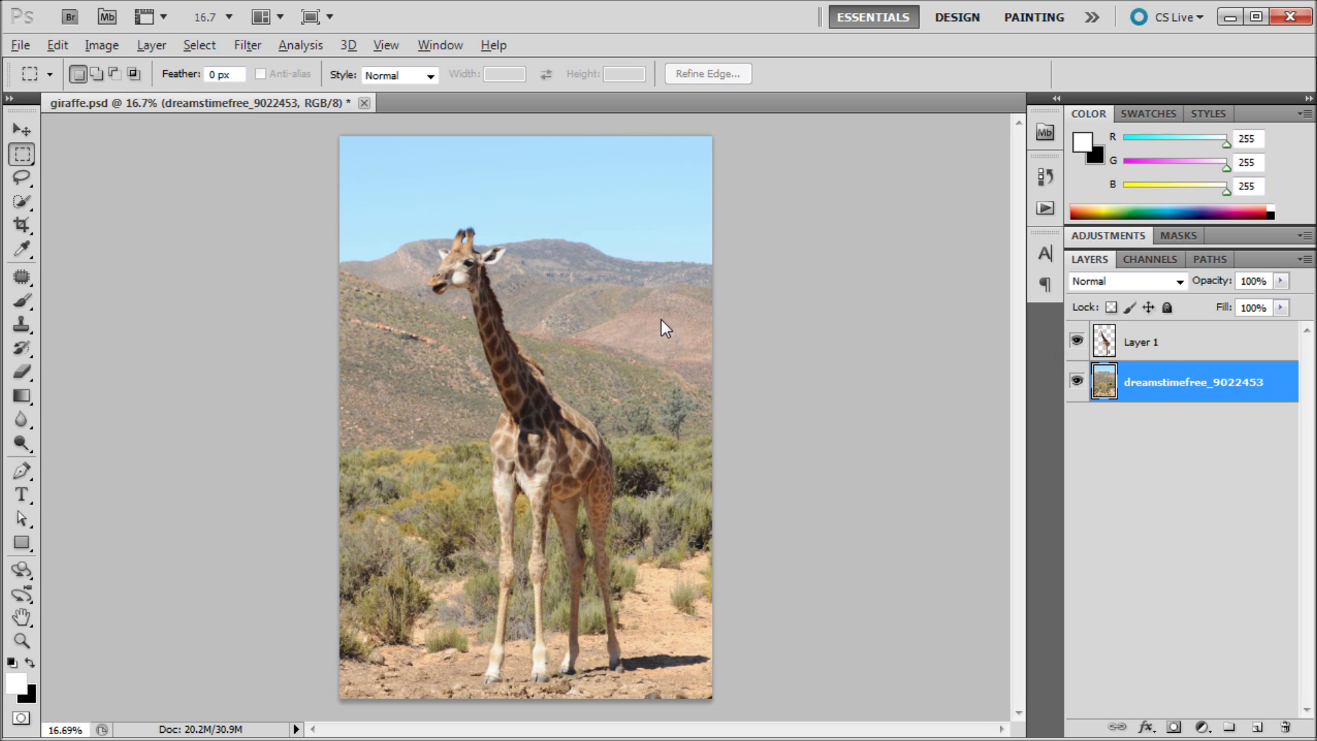
Zoom the view and make Layer 1 the working layer
scroll(661, 319, "up", 1)
scroll(576, 386, "down", 2)
scroll(531, 363, "down", 1)
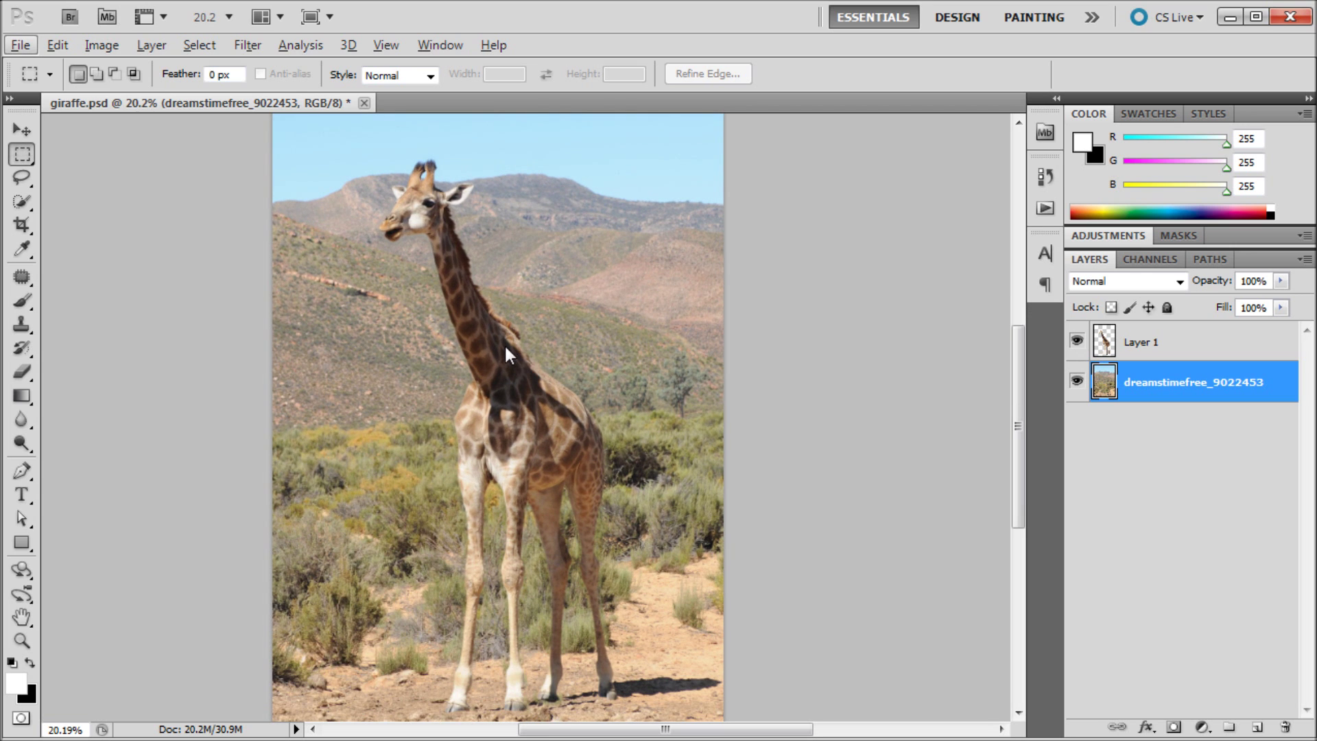
key("alt+bracketright")
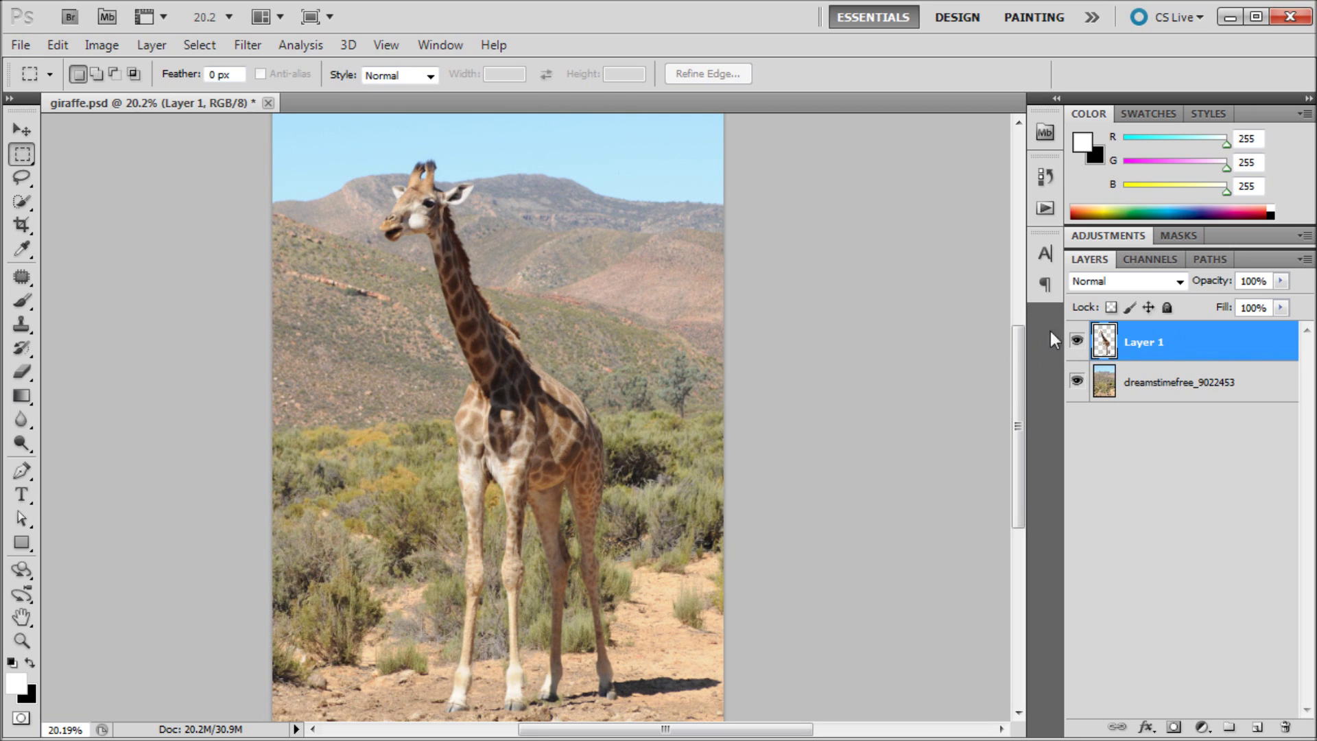
left_click(56, 45)
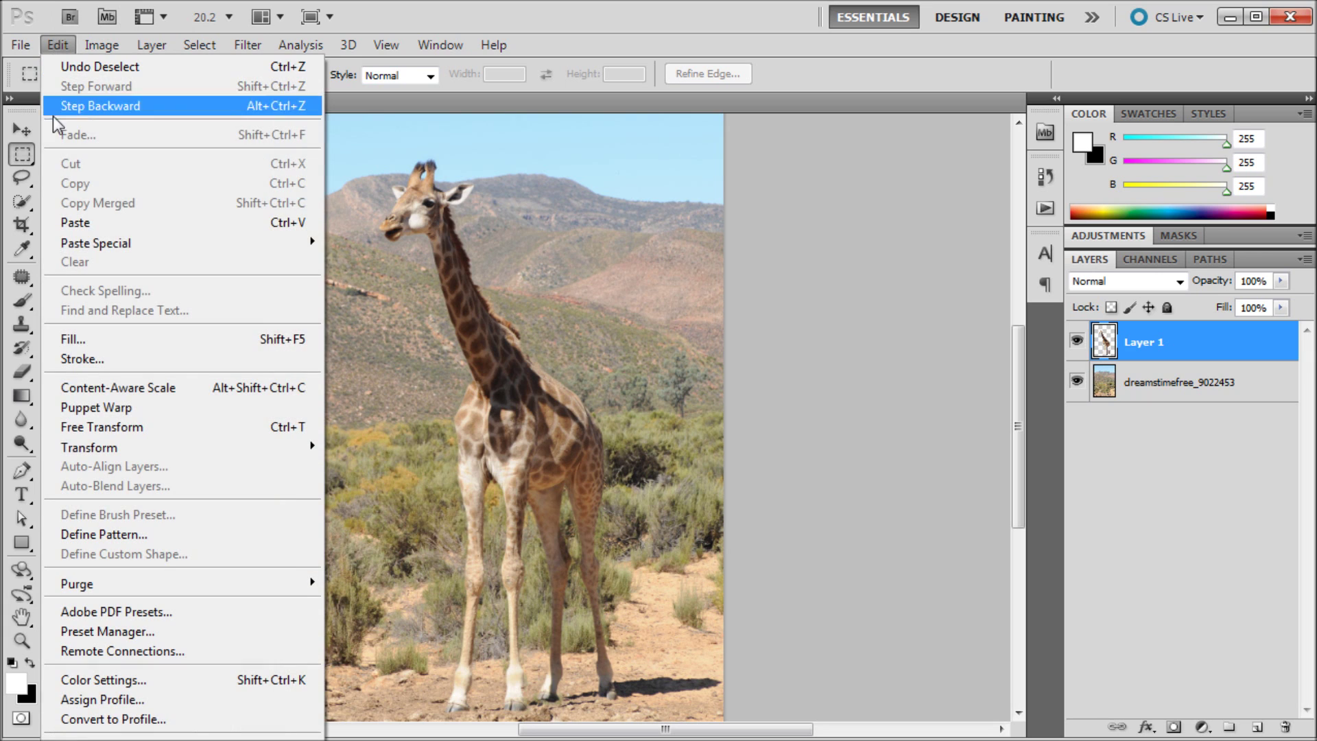
Start Puppet Warp on Layer 1 and try coarser and denser meshes, settling on Normal density
left_click(179, 407)
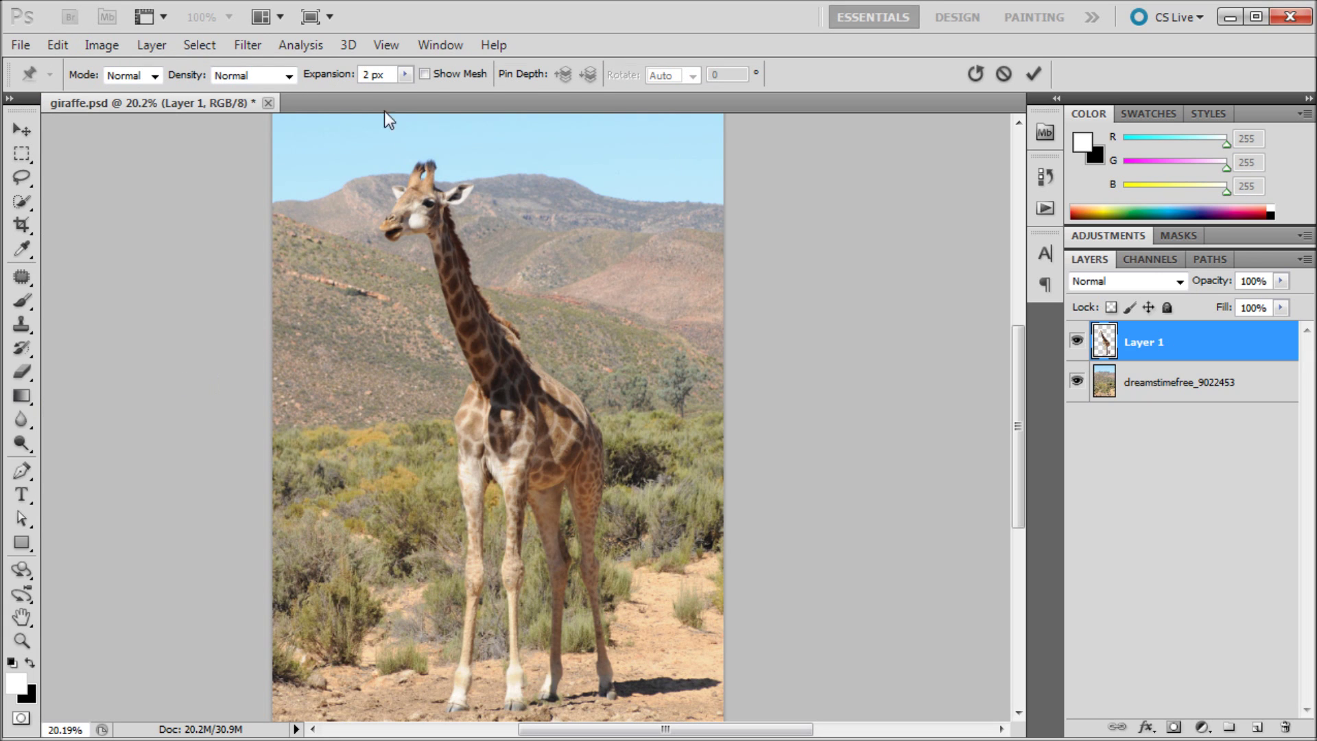
left_click(425, 69)
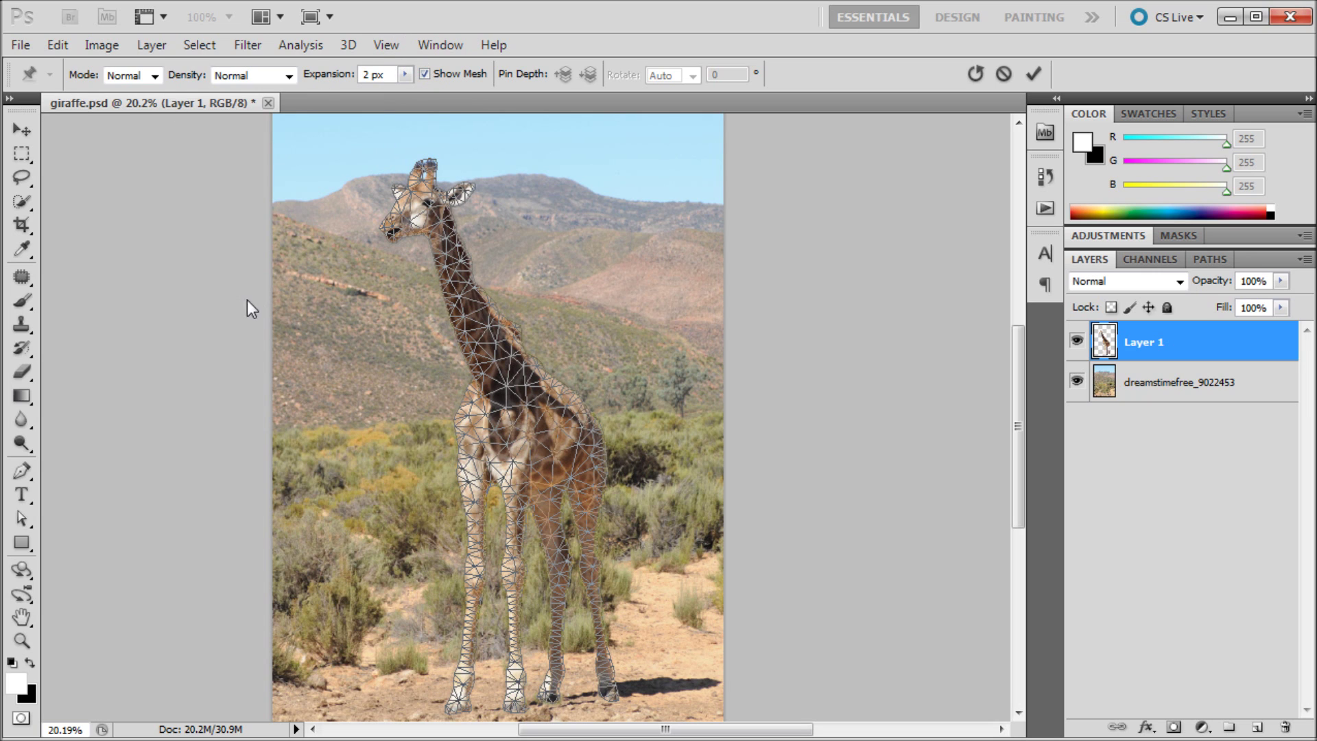
left_click(154, 73)
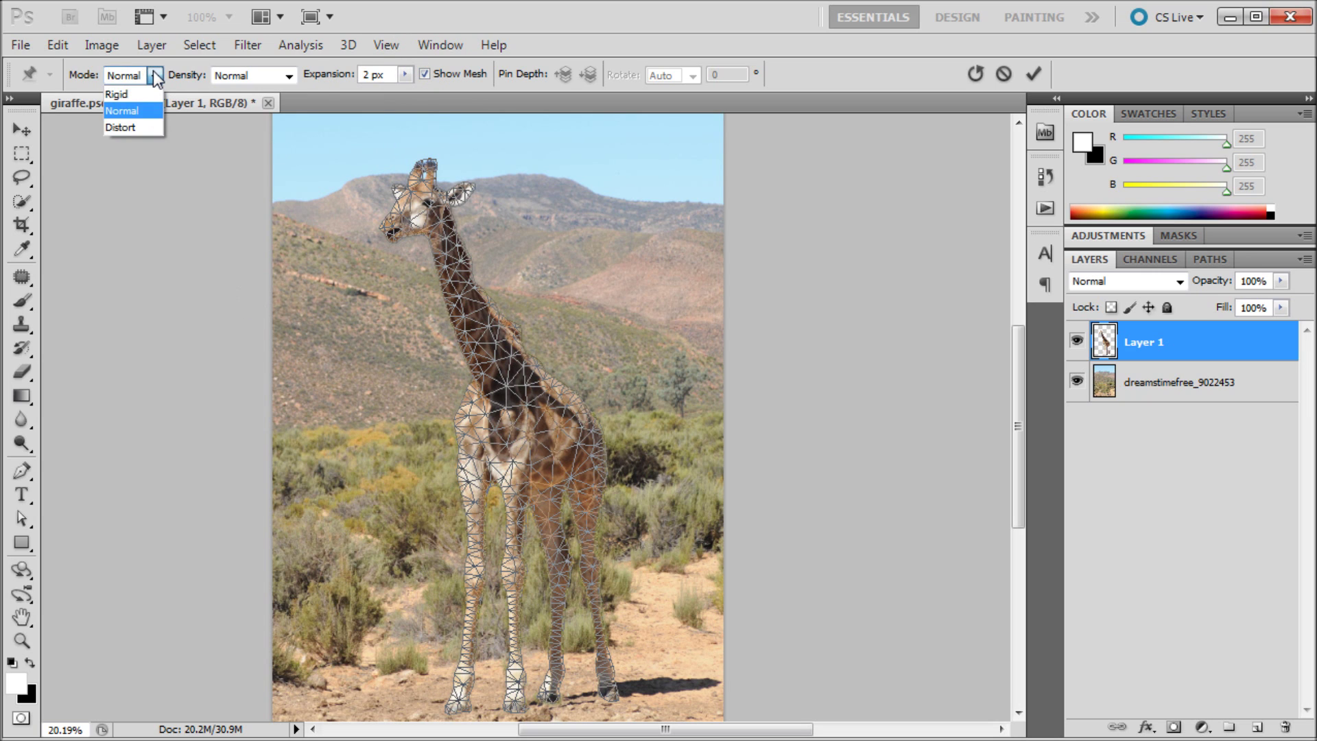
left_click(291, 74)
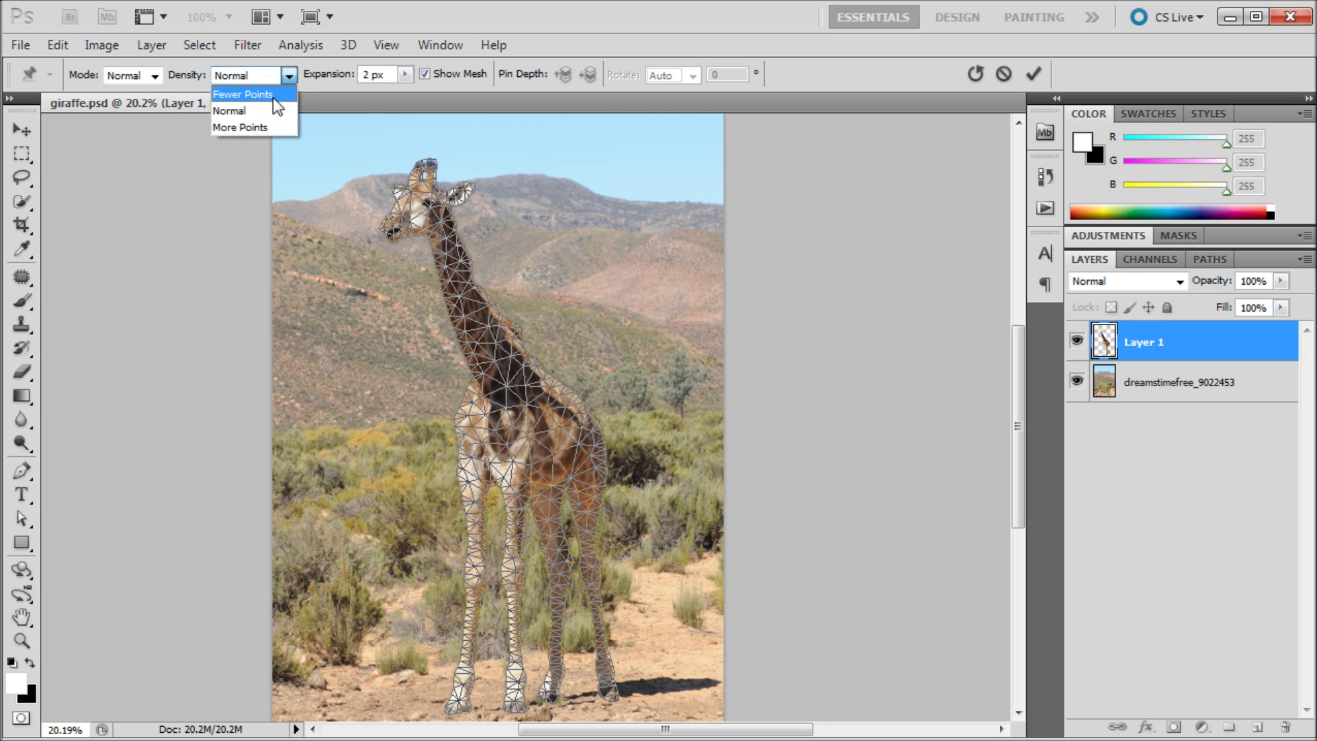
left_click(273, 97)
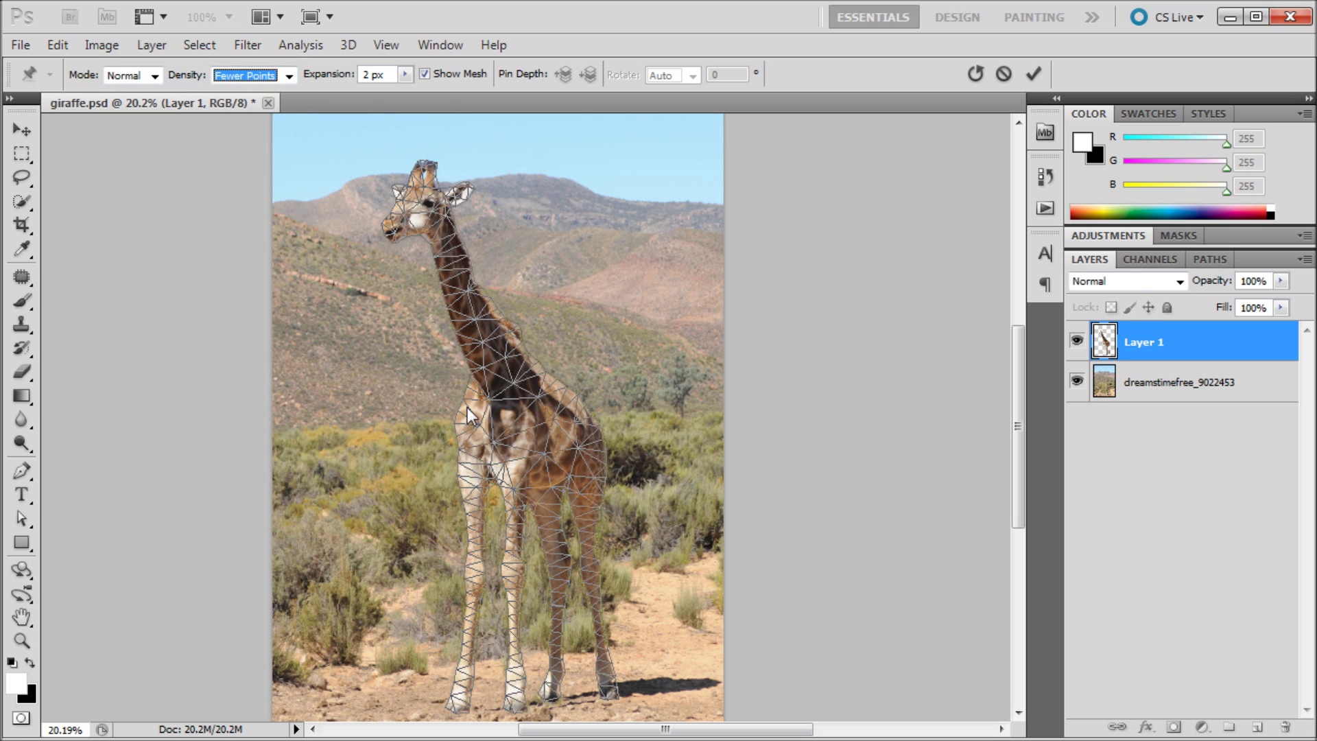
left_click(289, 75)
left_click(252, 110)
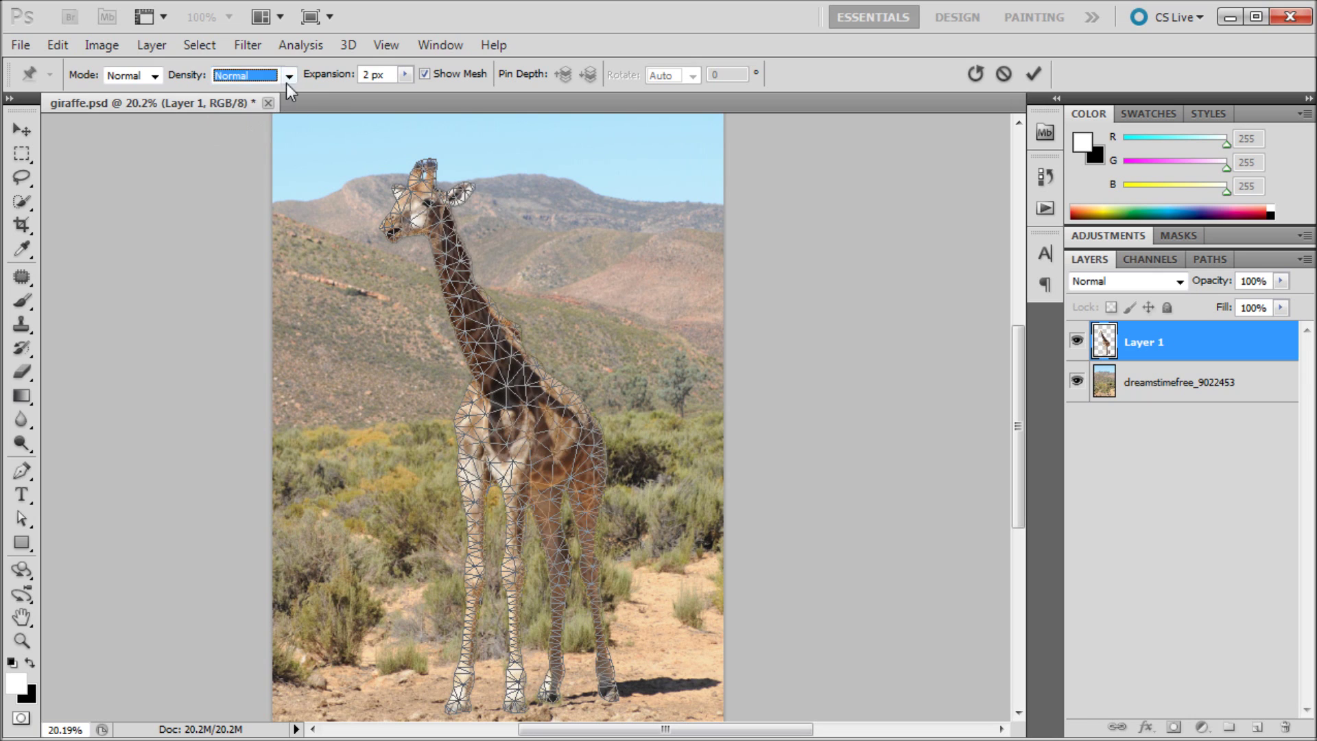
left_click(287, 77)
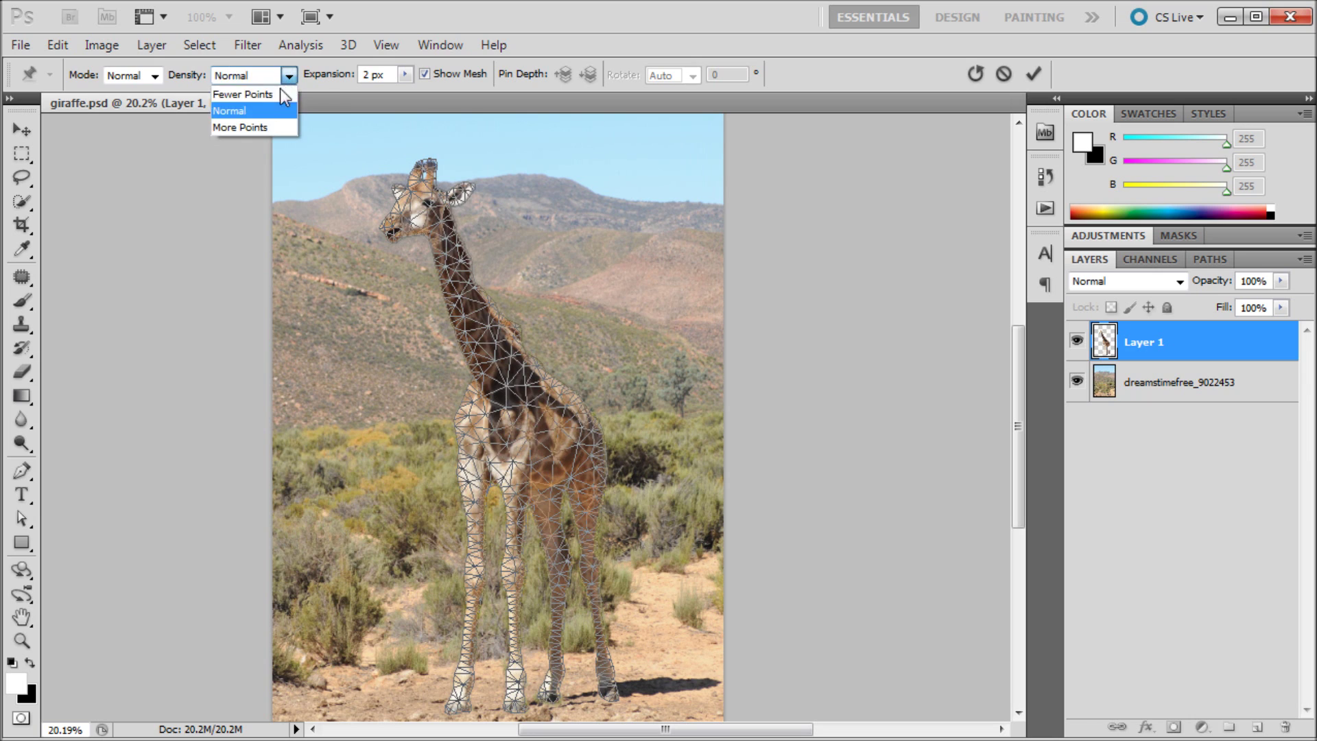
left_click(260, 127)
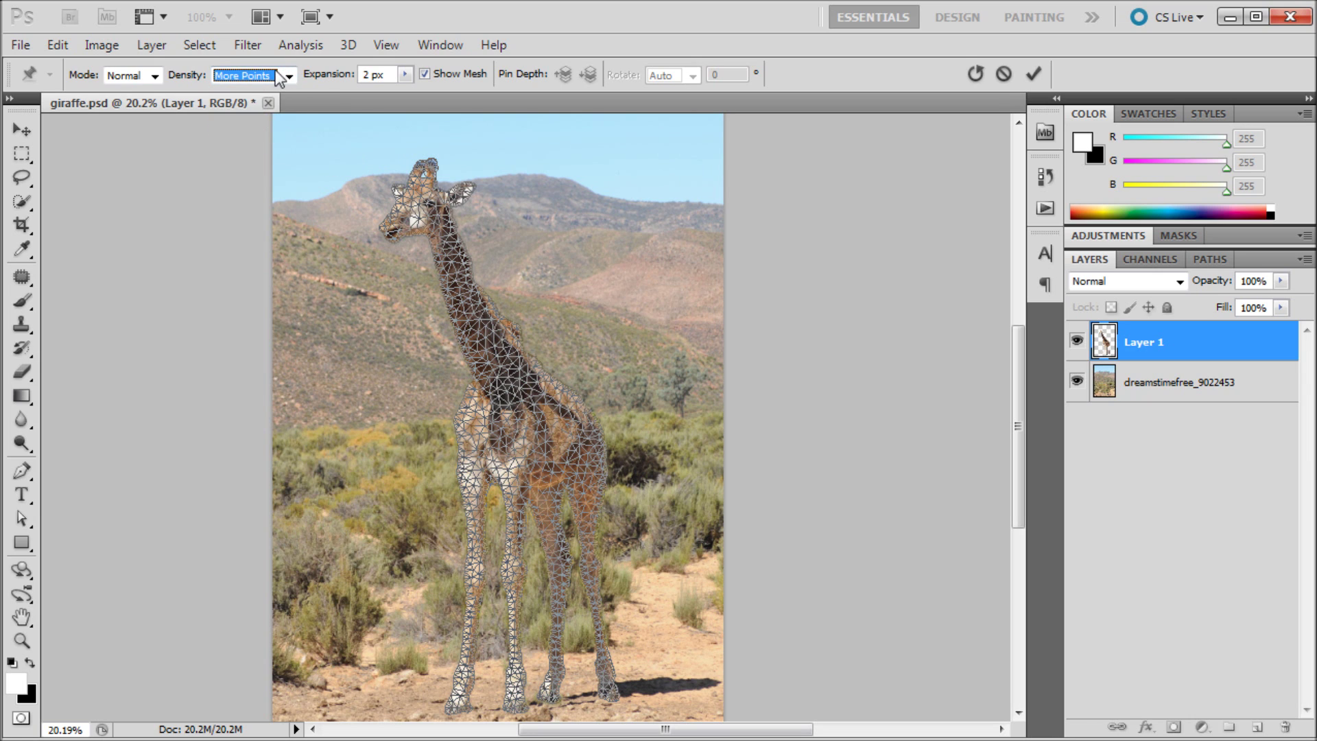
left_click(288, 76)
left_click(265, 112)
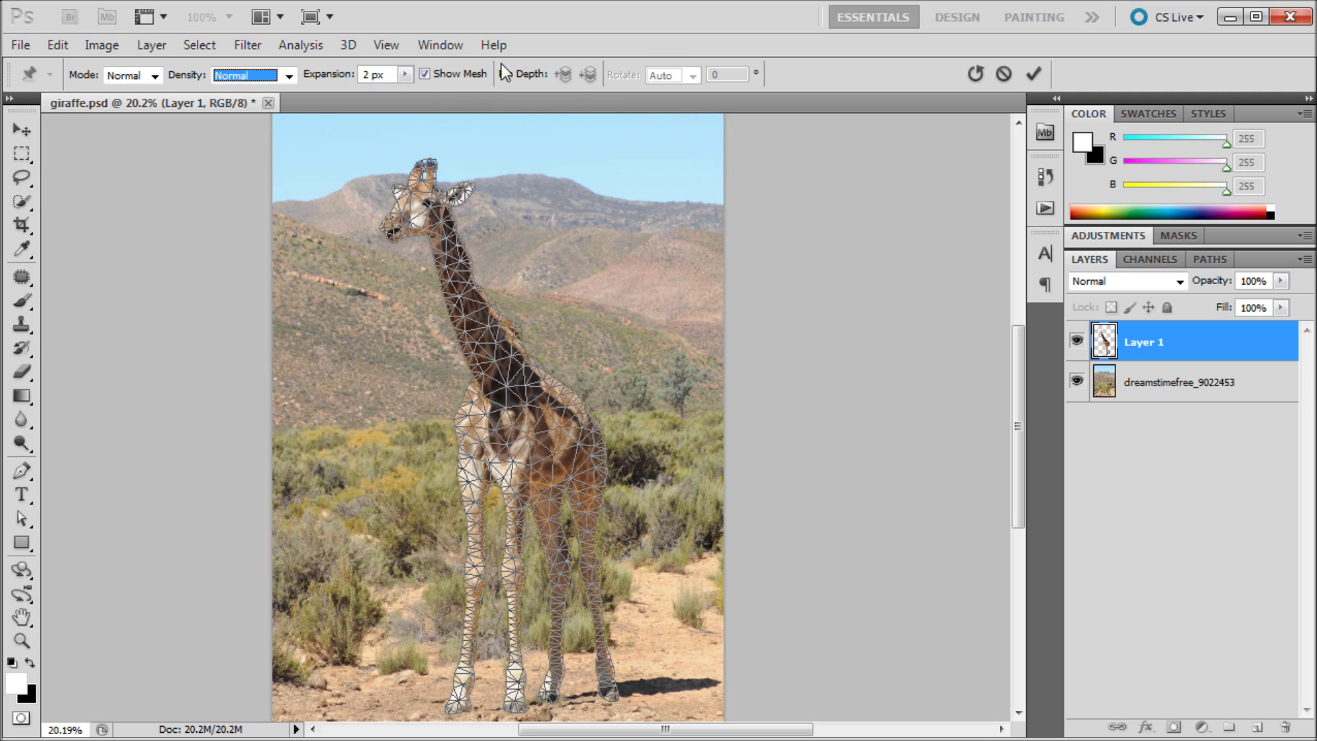
Turn Show Mesh off so only the giraffe is visible
left_click(424, 73)
left_click(423, 73)
left_click(424, 74)
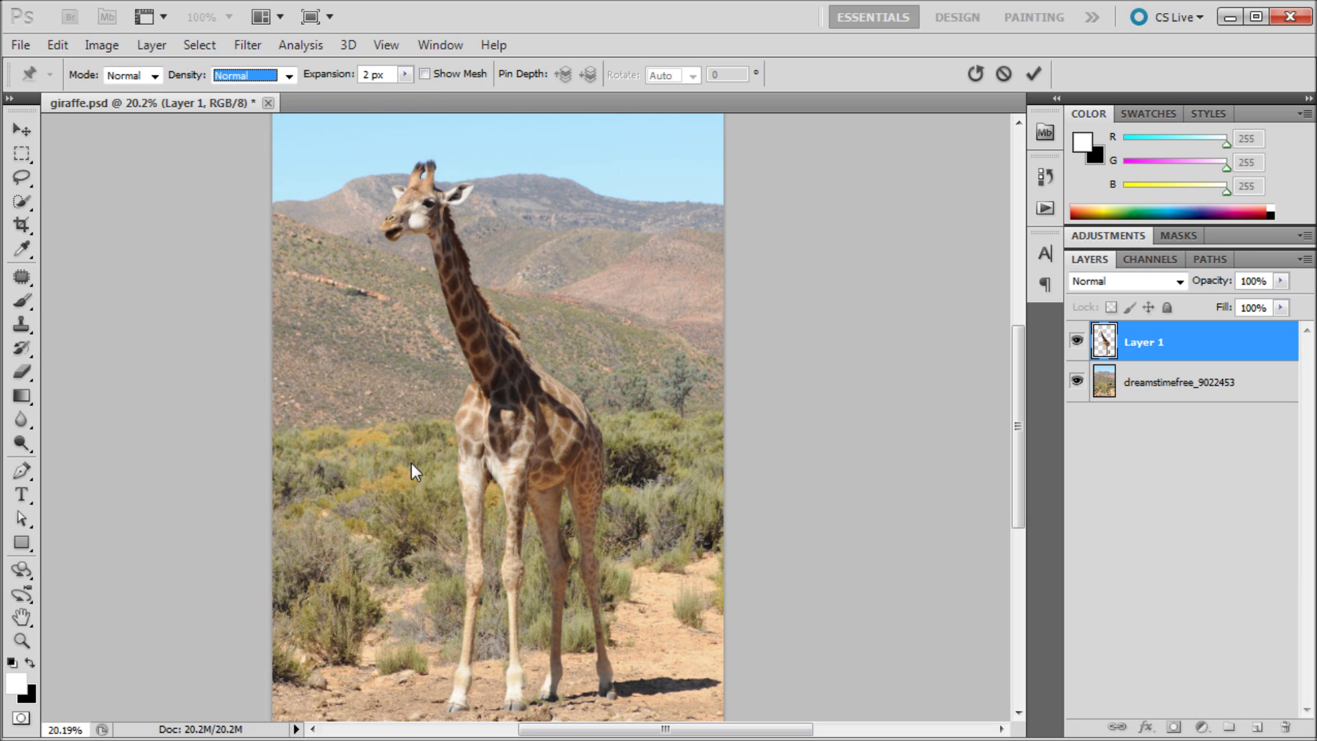
Pin both front hooves, both front knees and the shoulder
left_click(458, 703)
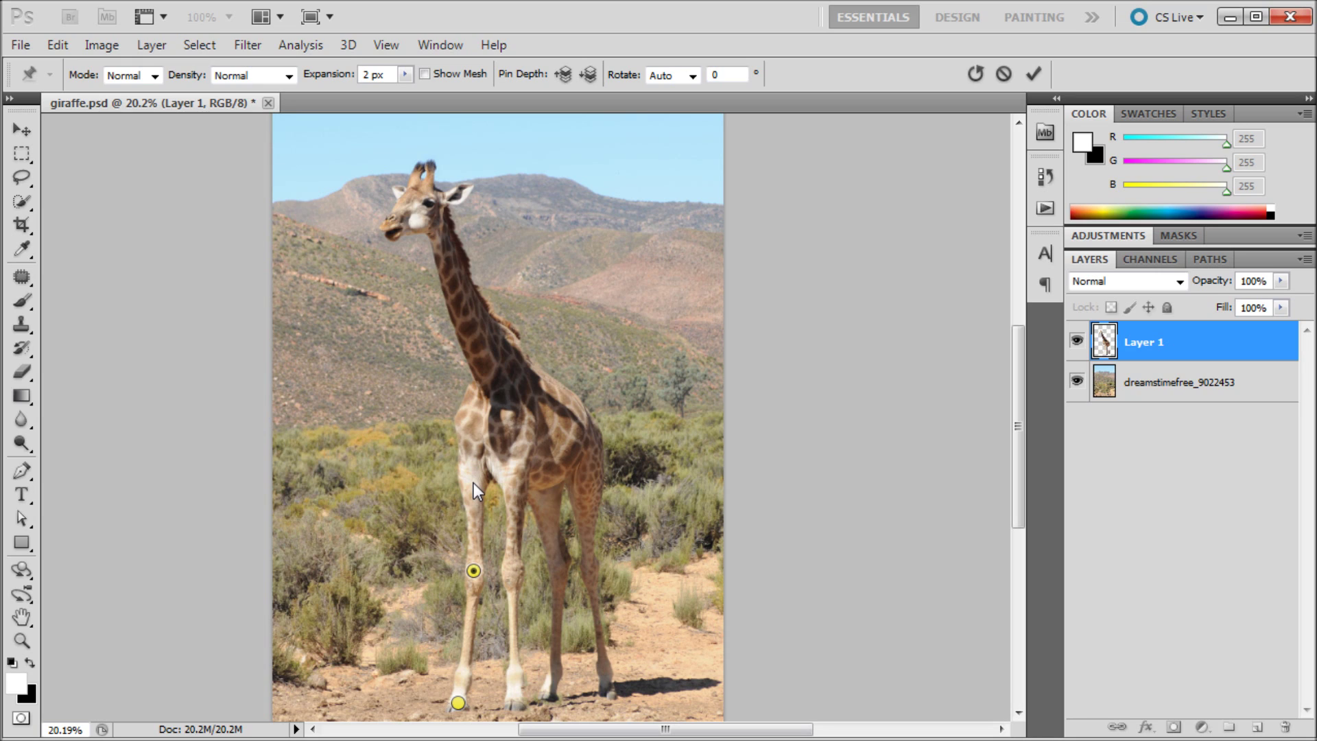
left_click(472, 482)
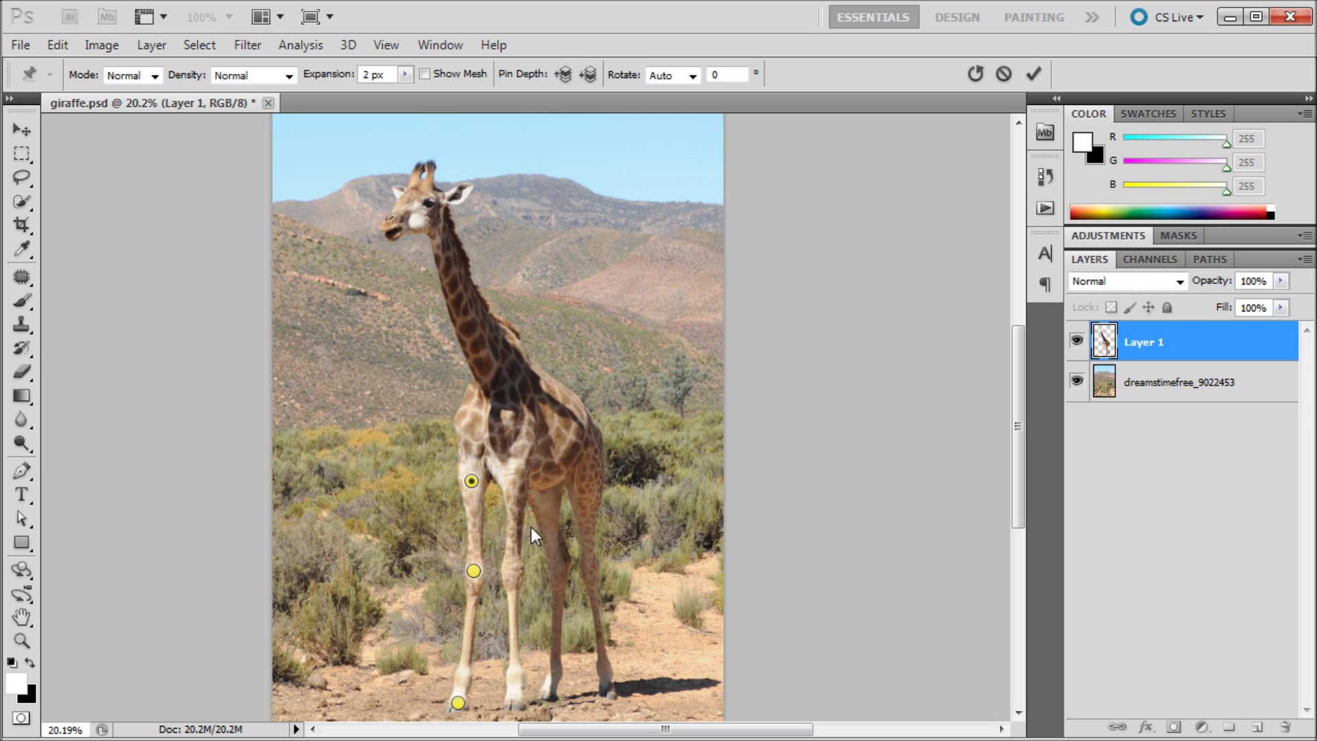
left_click(513, 569)
left_click(513, 691)
left_click(464, 419)
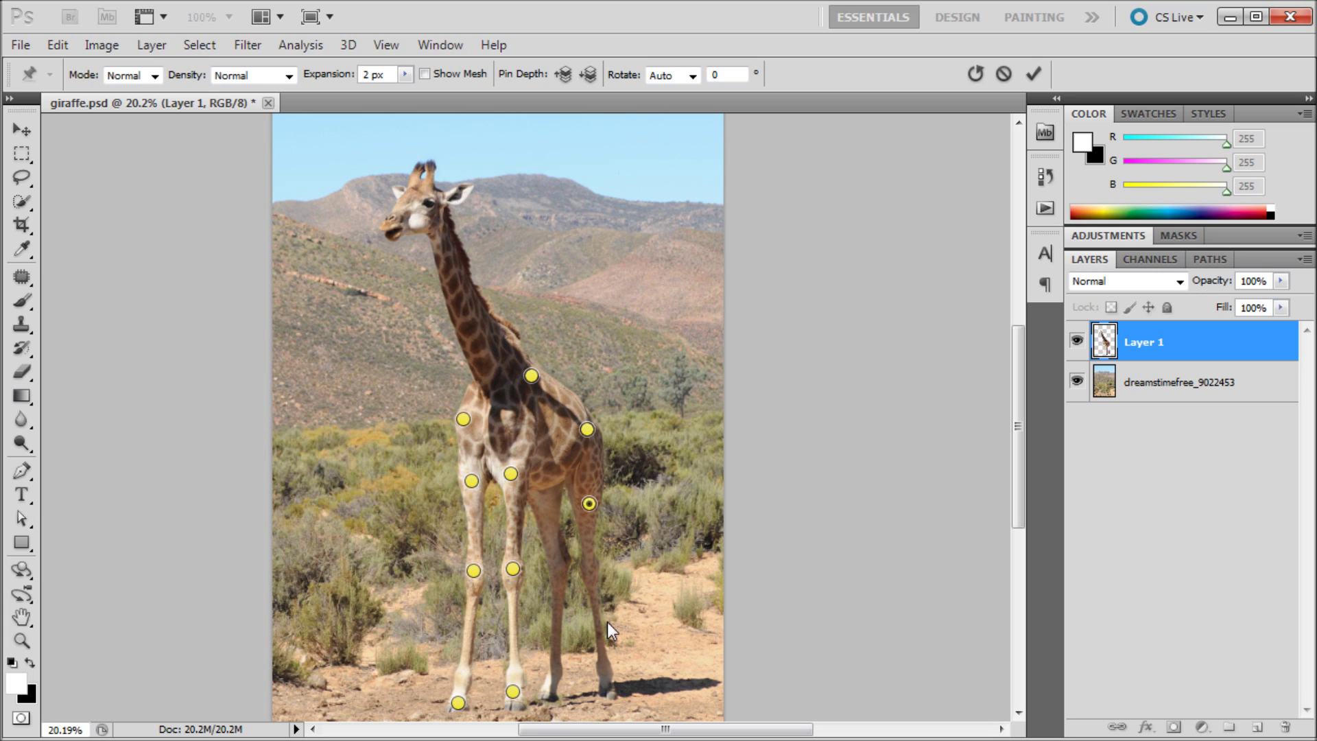
Replace the misplaced rear-leg pin, then pin the rear legs, mid-neck and head
left_click(589, 504)
key("Delete")
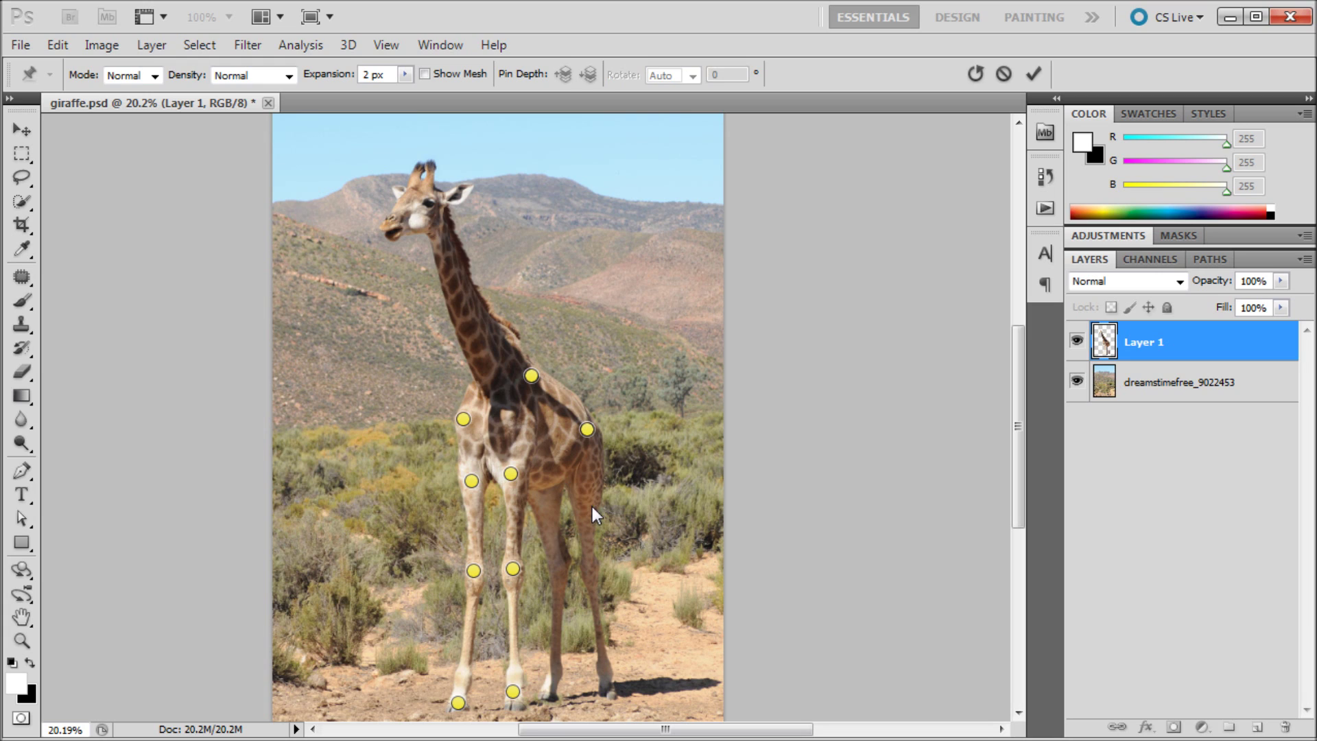
left_click(592, 566)
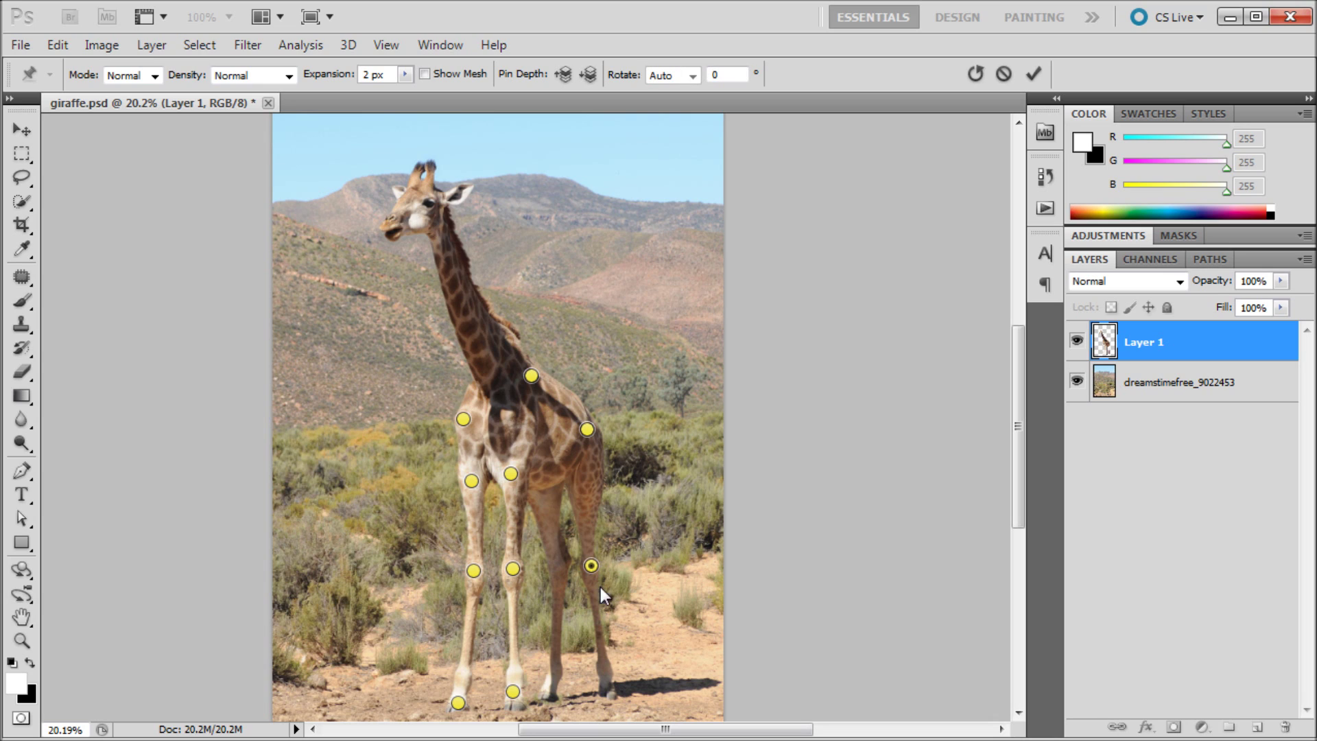
left_click(607, 682)
left_click(551, 489)
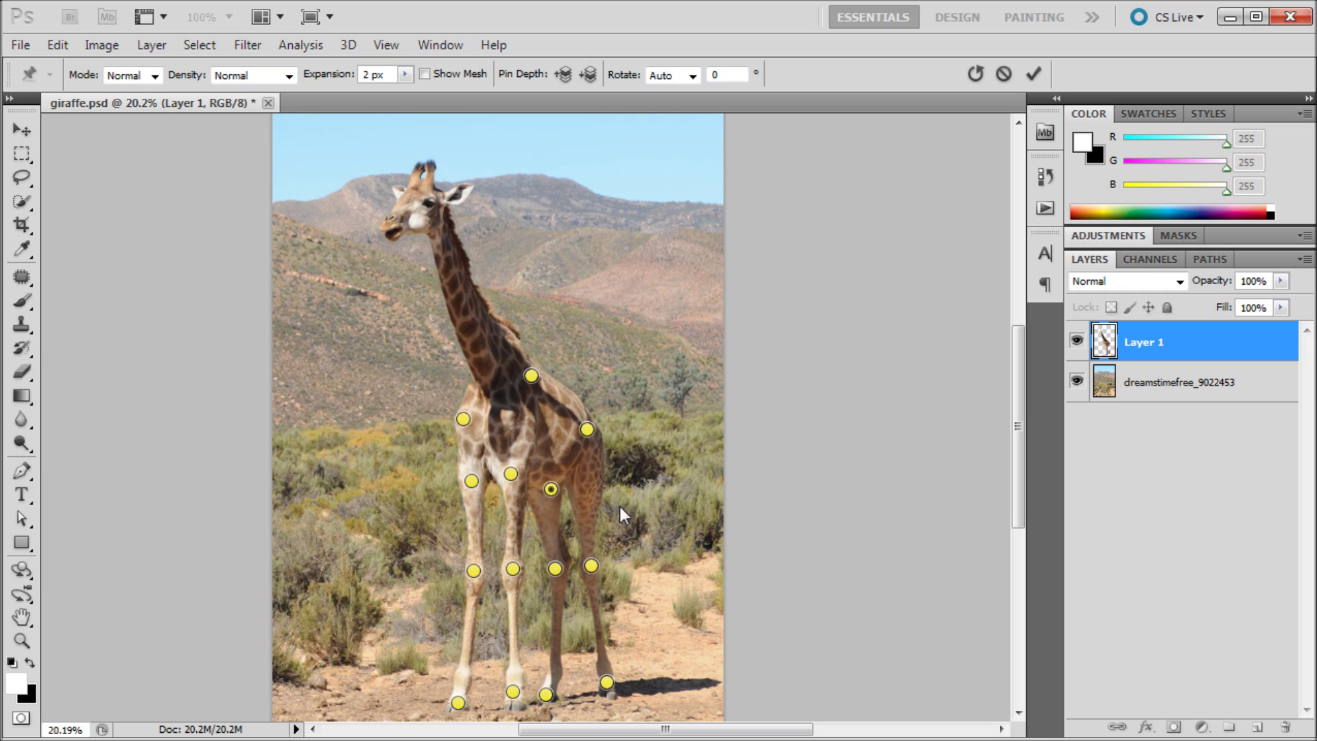
left_click(467, 310)
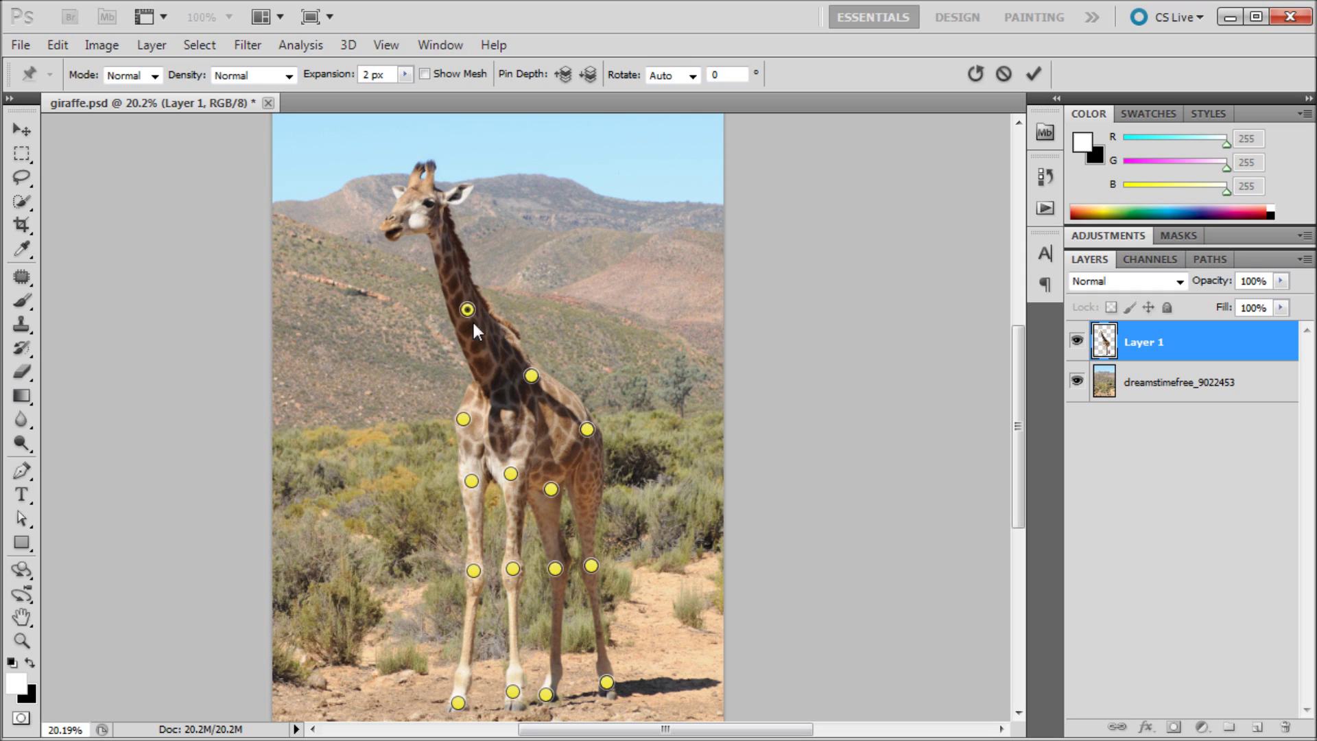
left_click(419, 212)
Drag the neck and head pins down-left and pin the lowered head anew
left_click_drag(421, 212, 414, 215)
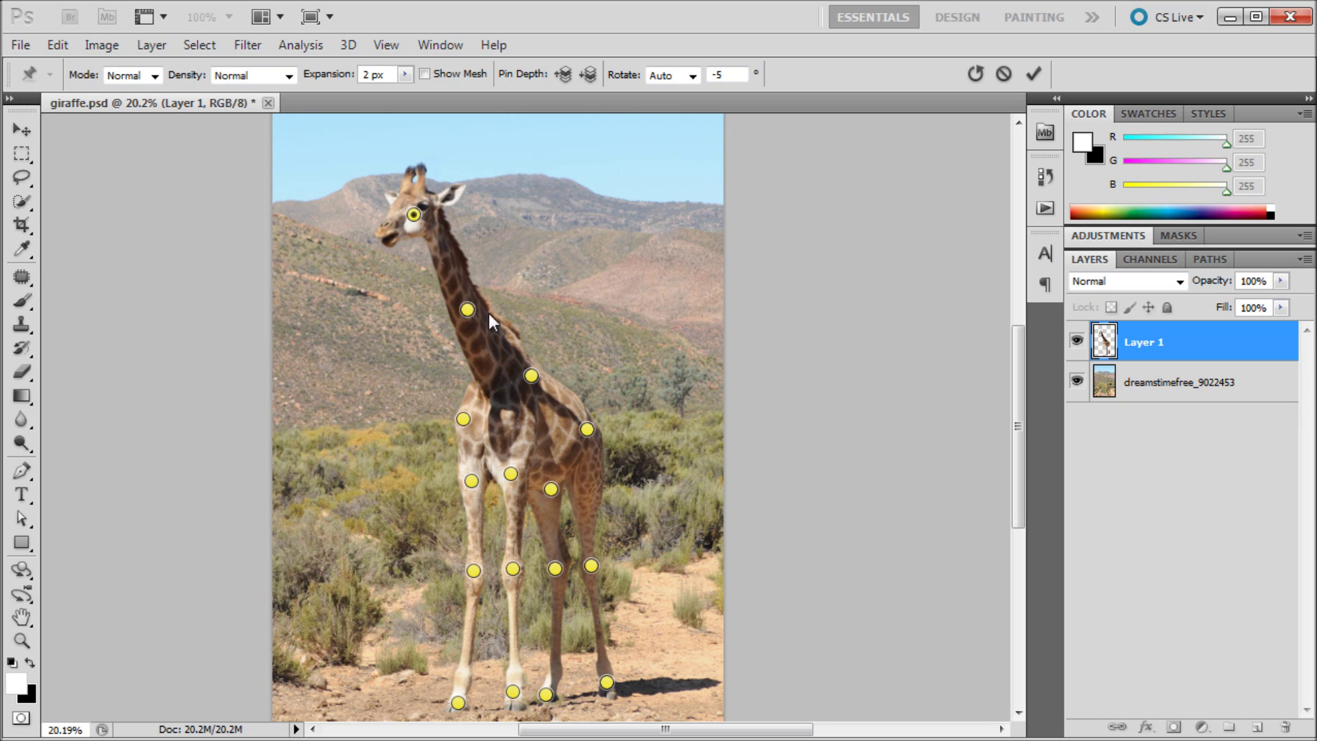
left_click_drag(465, 313, 431, 359)
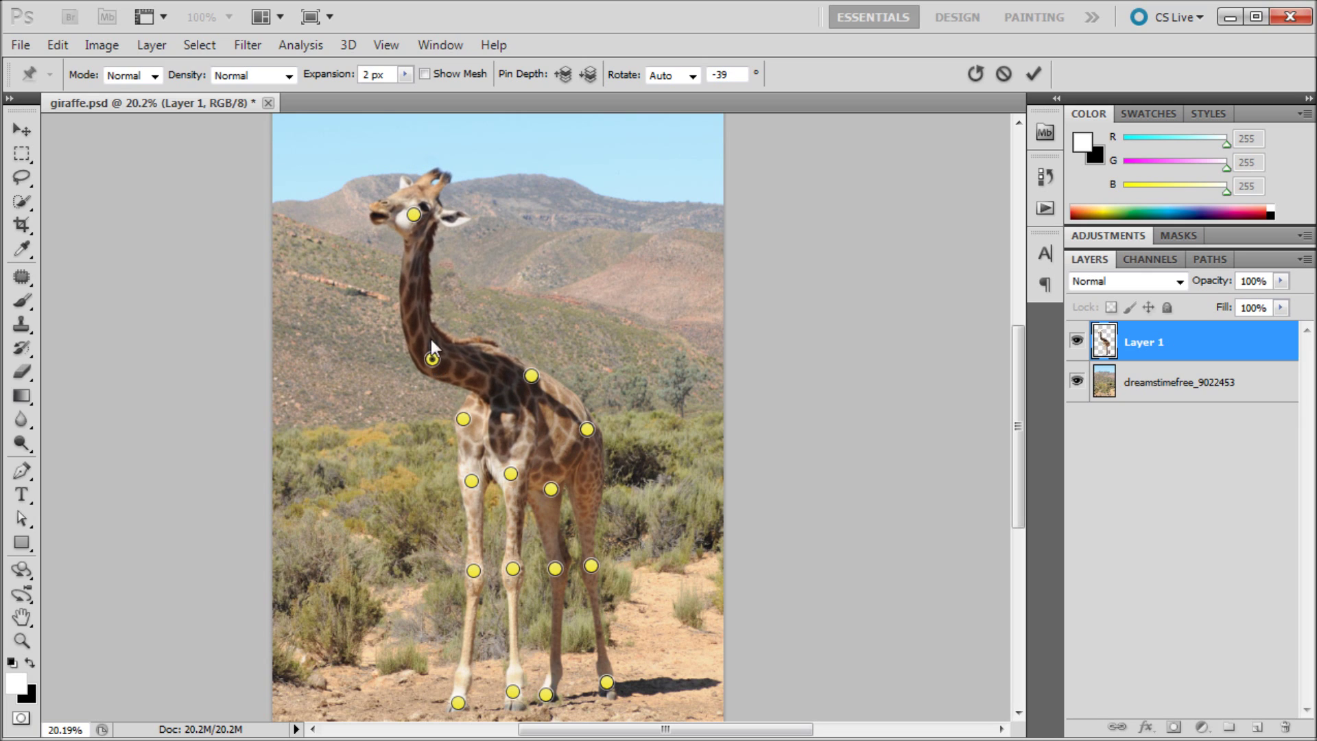
left_click(421, 221, "alt")
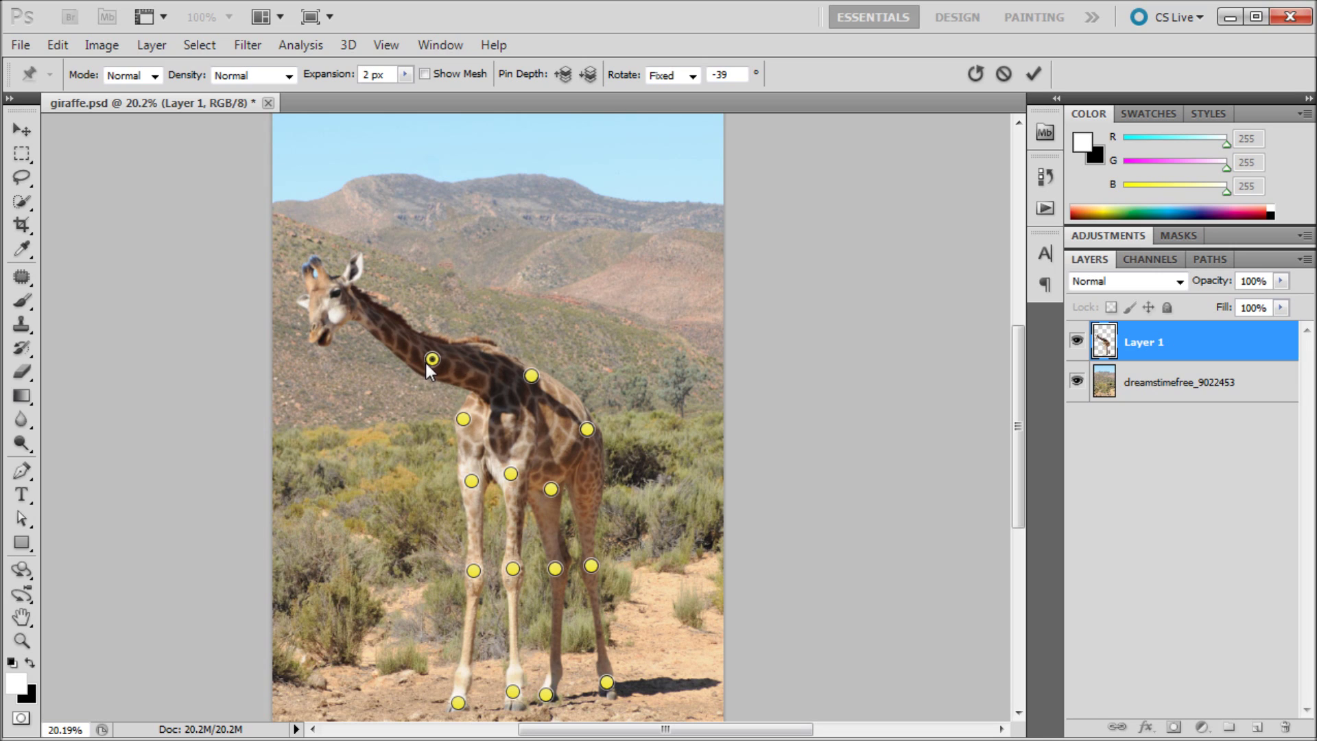
left_click_drag(426, 363, 426, 371)
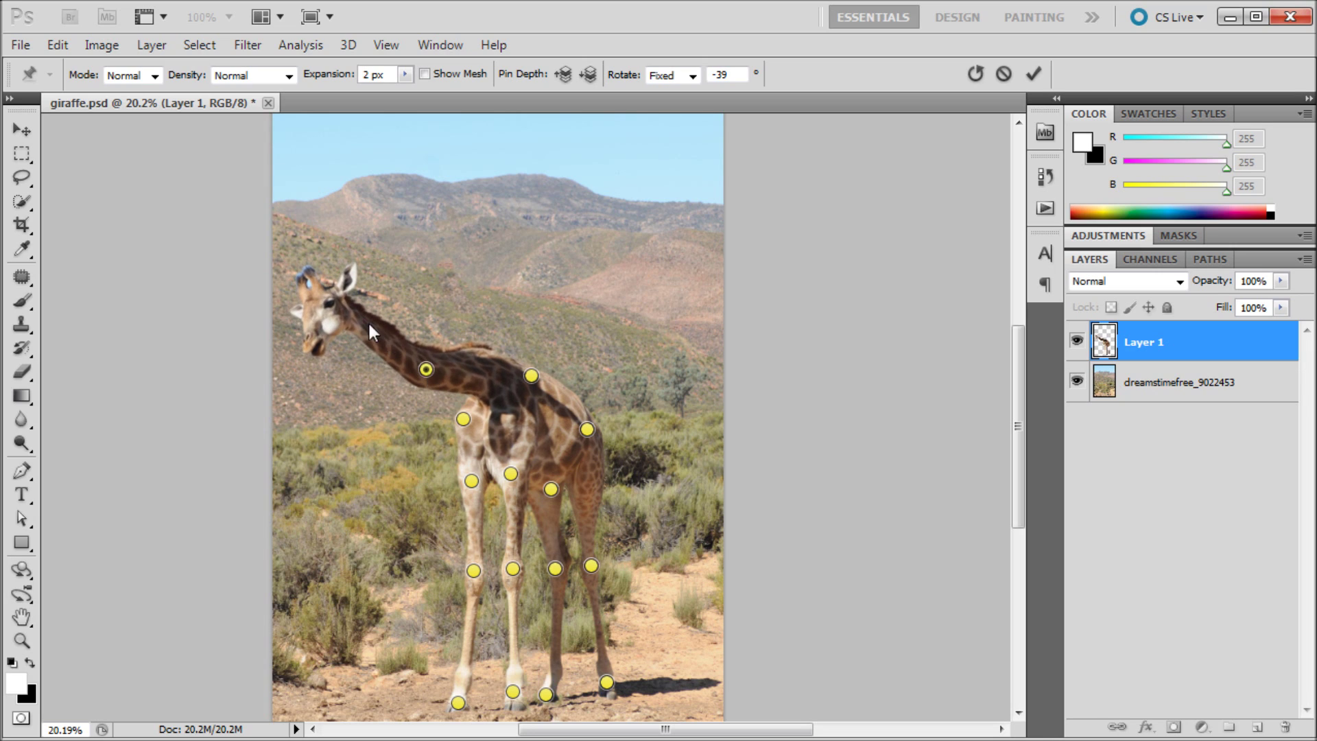
left_click_drag(355, 324, 357, 358)
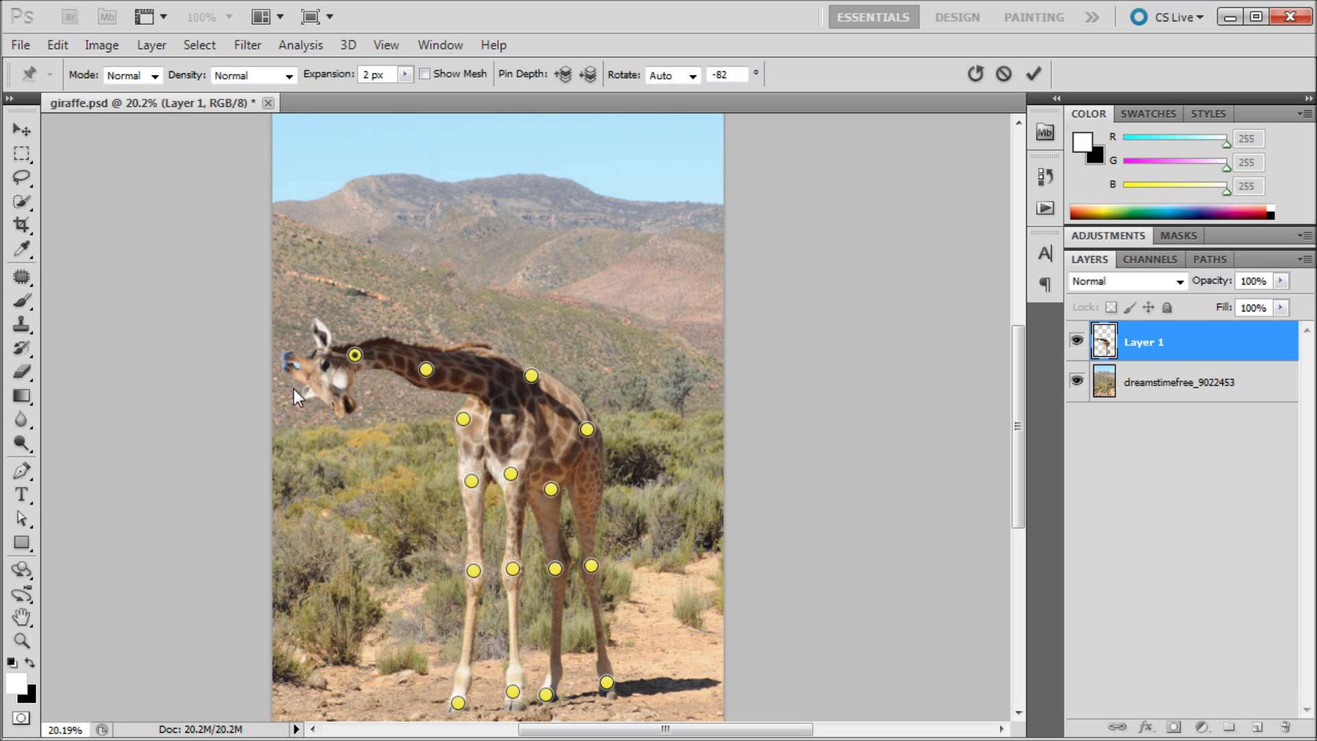
left_click(330, 382)
left_click_drag(330, 381, 335, 388)
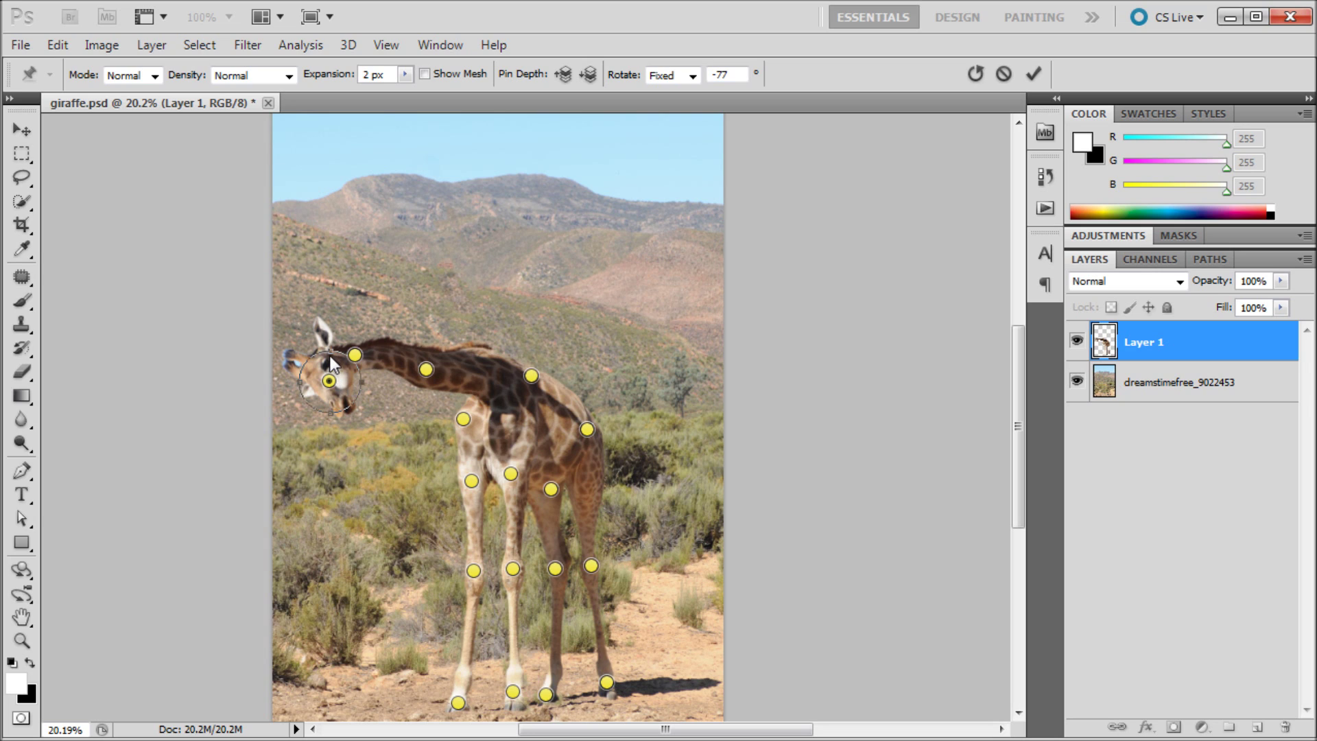
Rotate the head upright around its pin, remove the upper neck pin, and nudge the head into place
key("alt")
left_click_drag(334, 363, 380, 372)
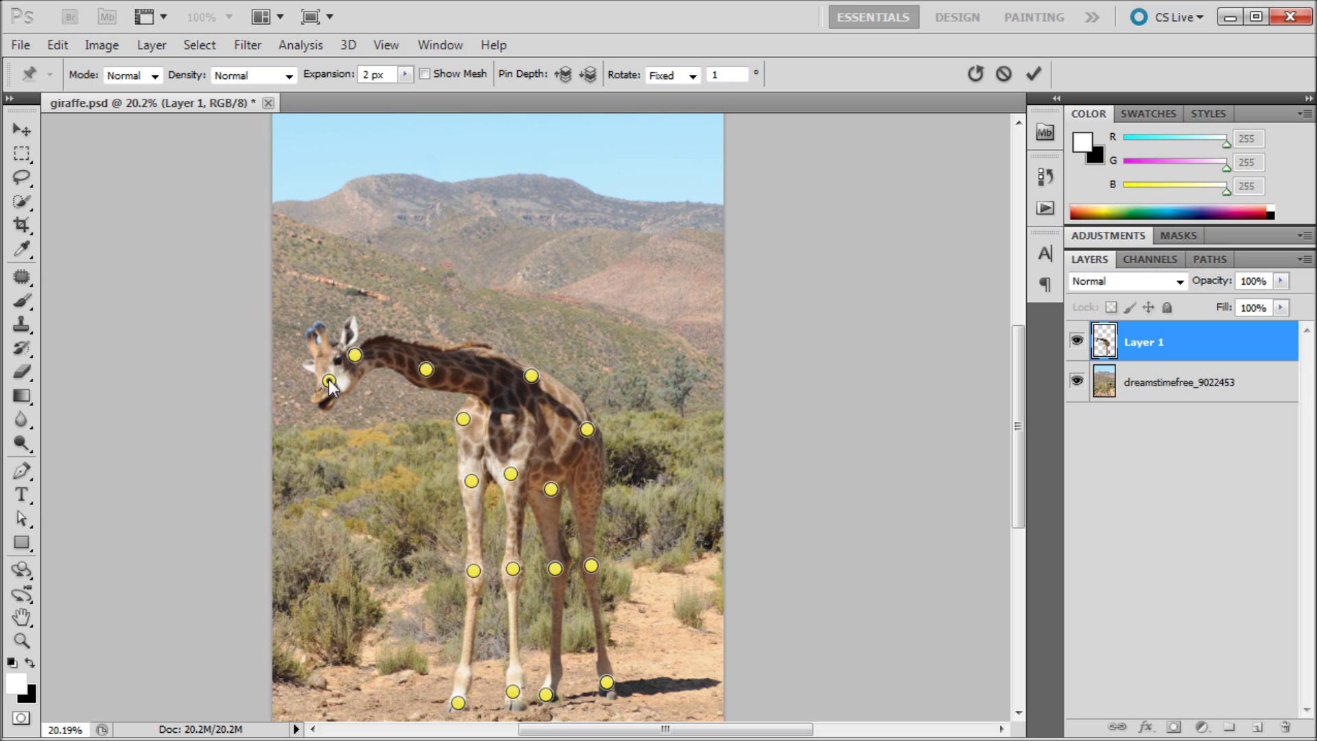
left_click_drag(328, 380, 307, 364)
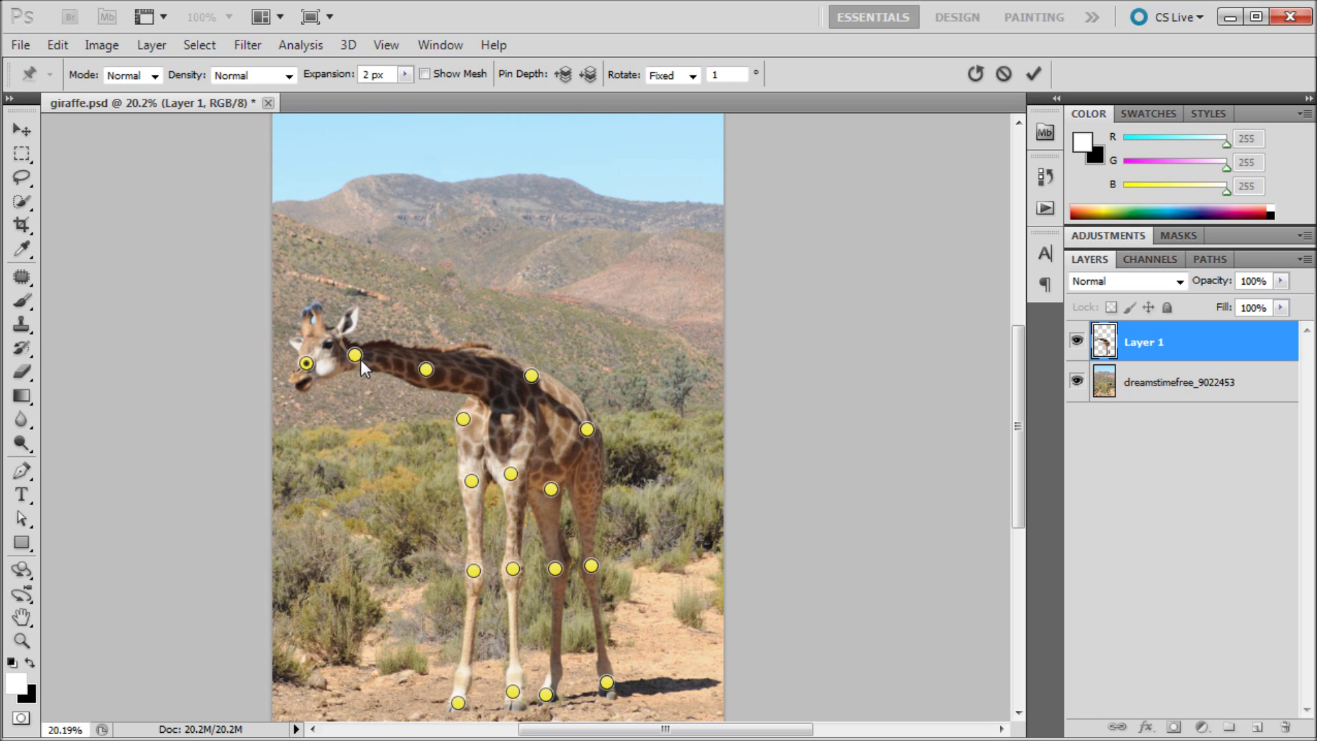
left_click_drag(360, 360, 361, 356)
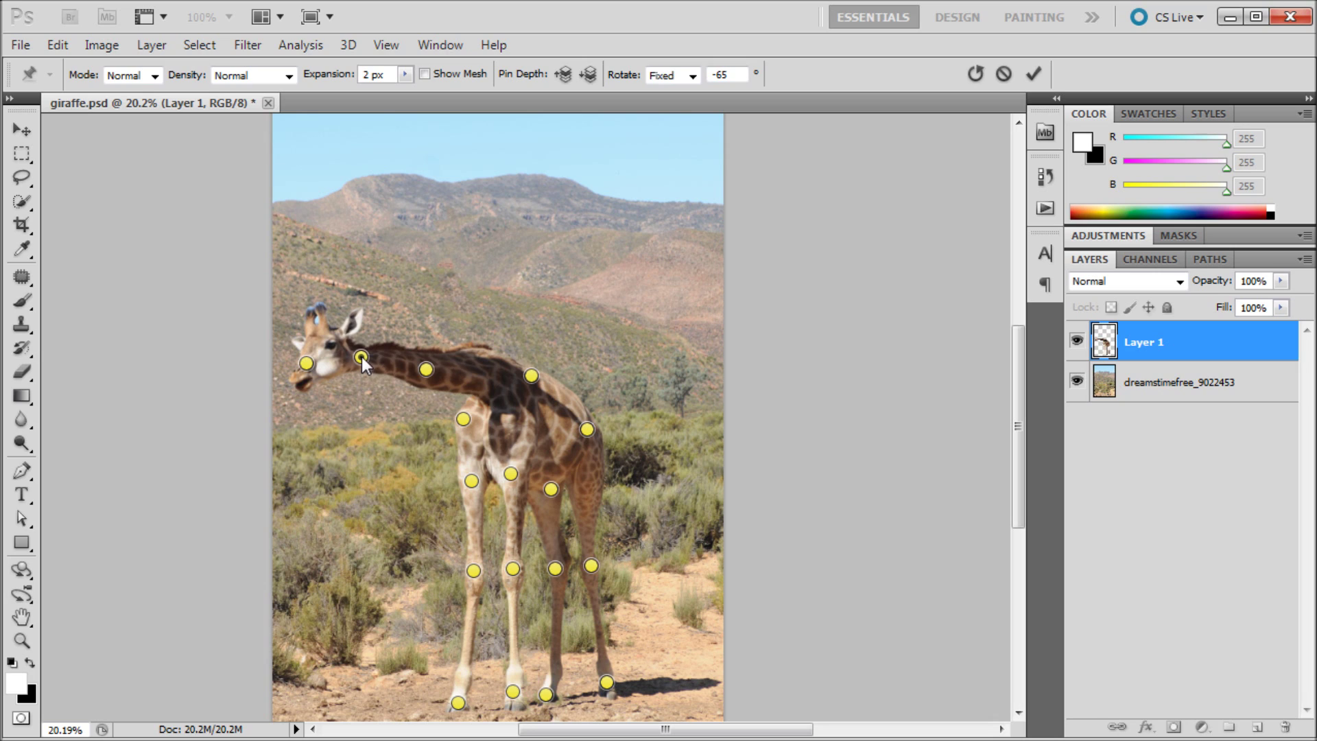
left_click(361, 357, "alt")
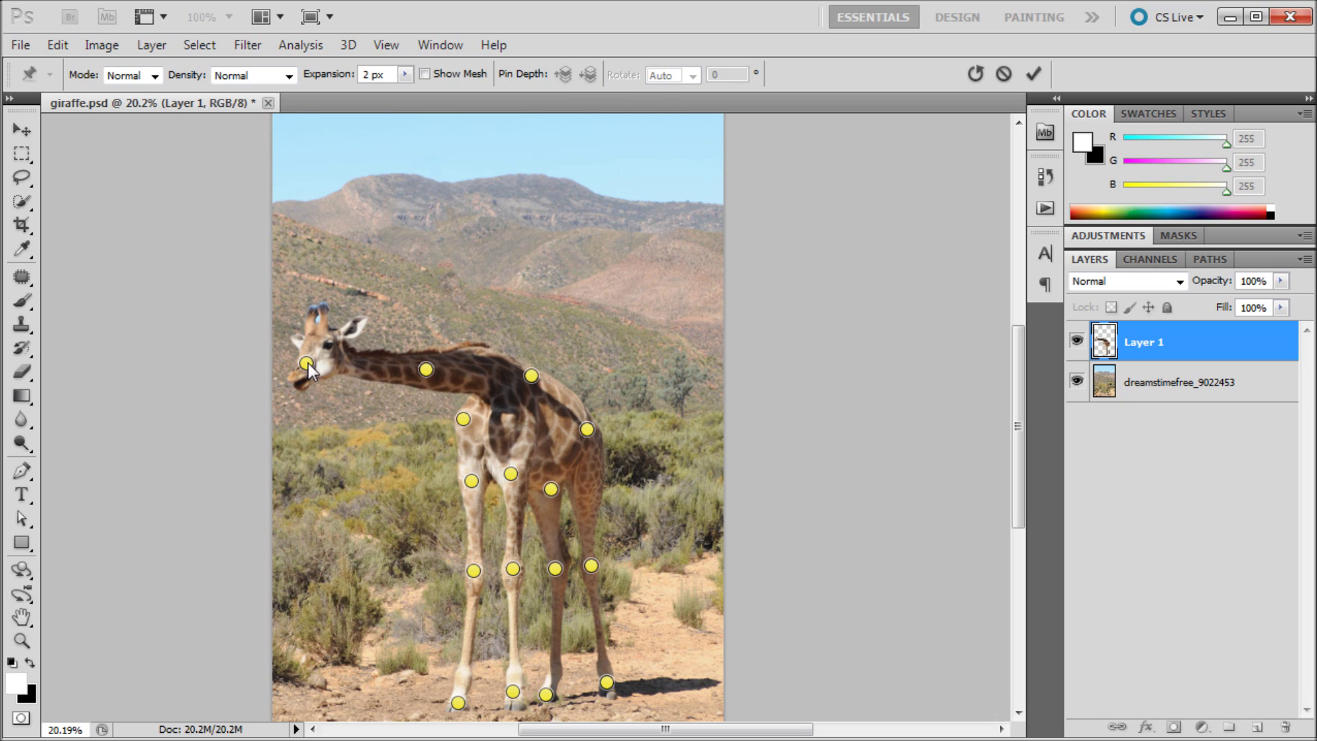
left_click_drag(307, 364, 317, 369)
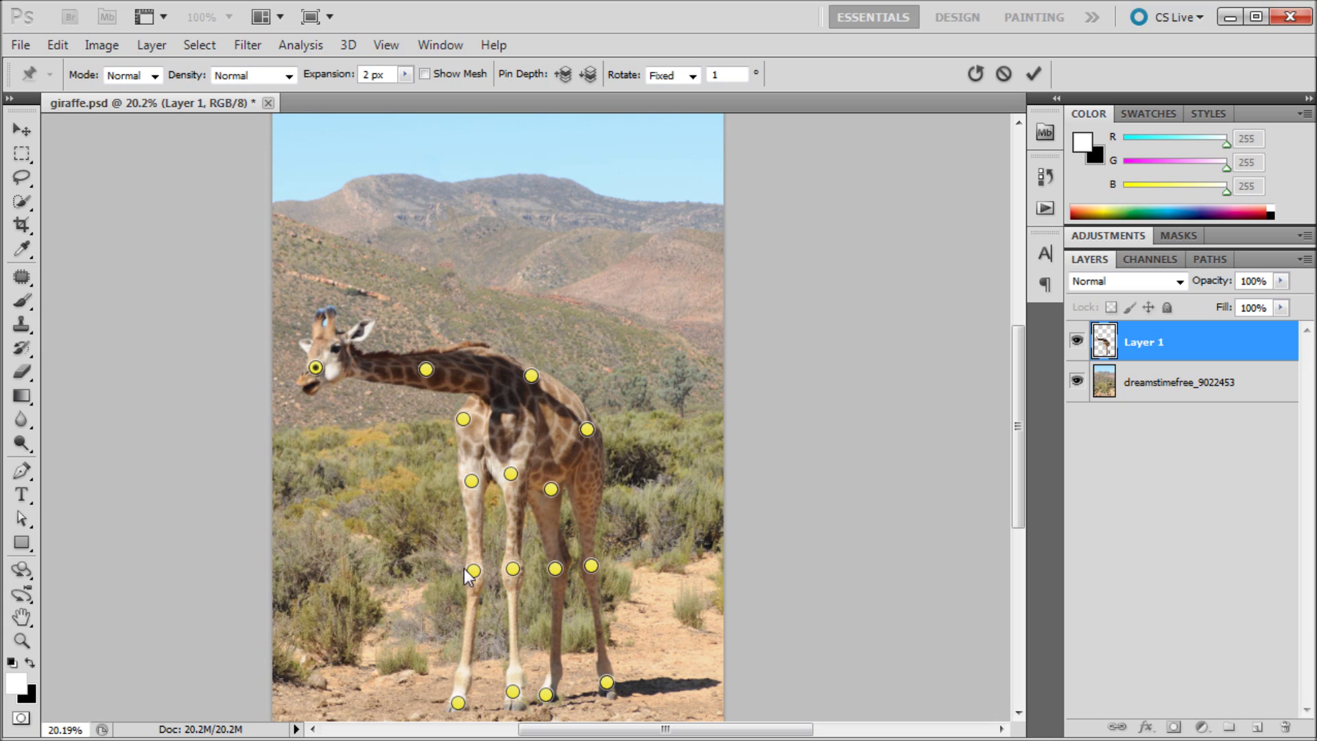
Drag the front knee and hoof pins upward until the hoof rests beside the head
left_click_drag(473, 571, 433, 535)
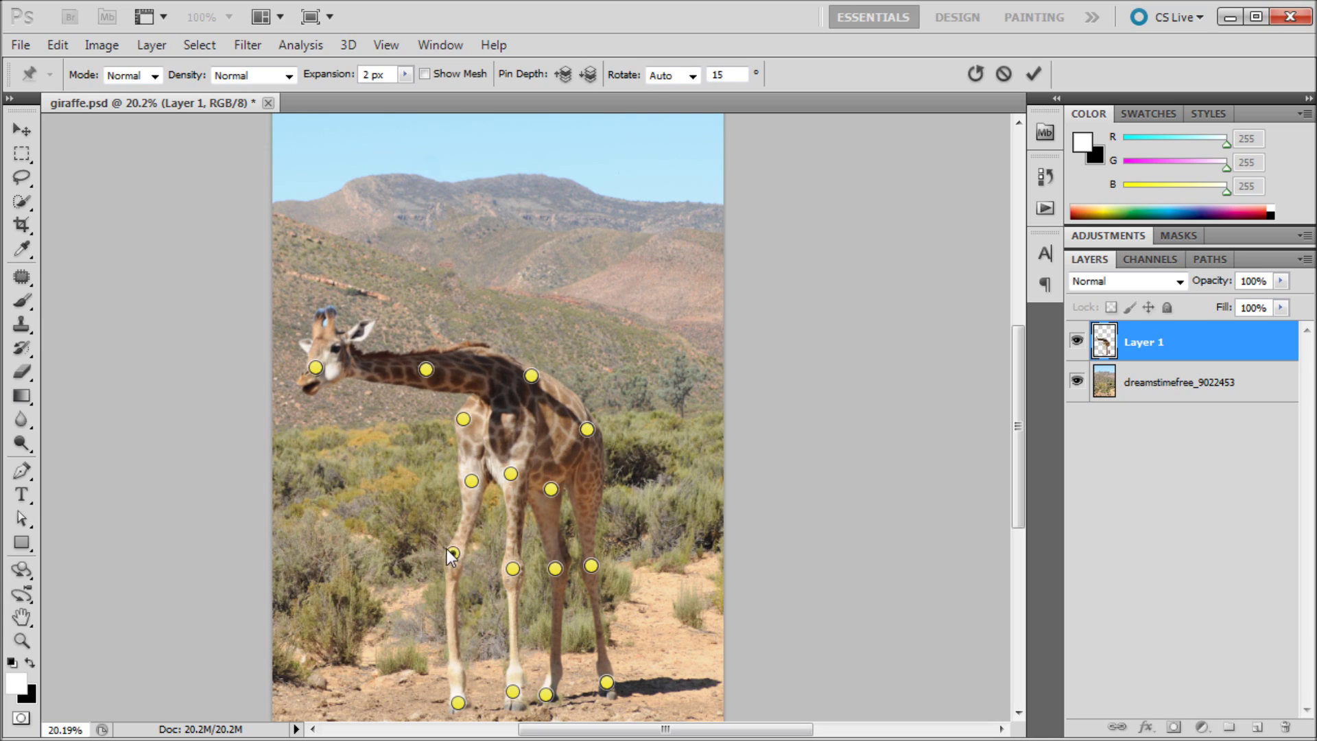
left_click_drag(458, 702, 334, 441)
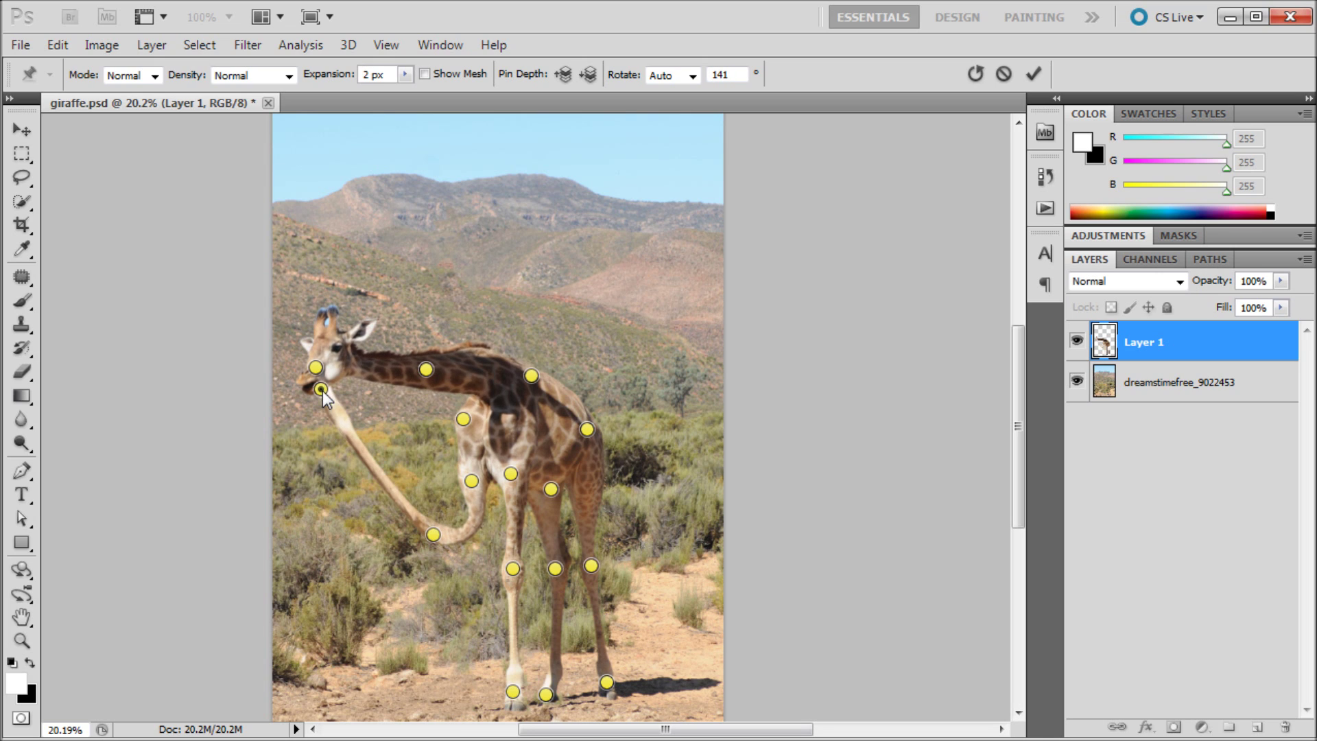
left_click_drag(331, 426, 325, 381)
left_click_drag(432, 536, 365, 438)
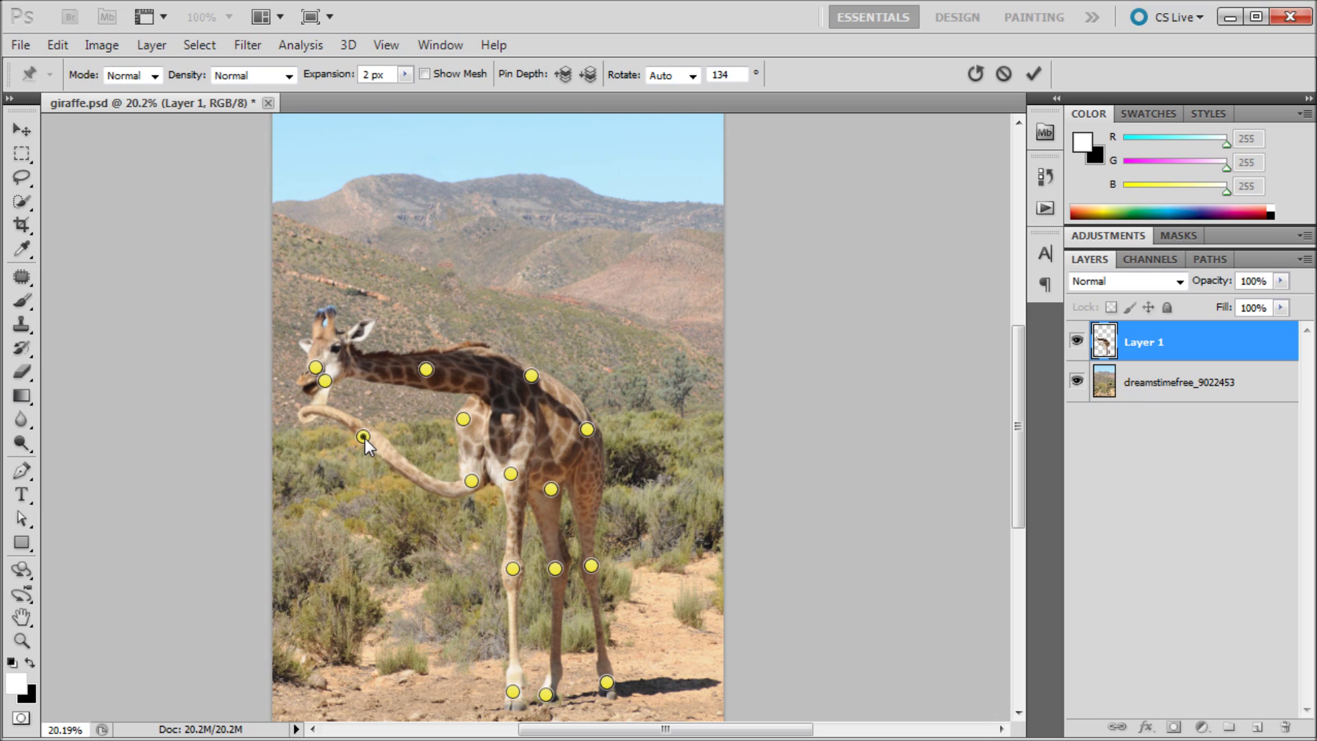
left_click_drag(325, 379, 405, 399)
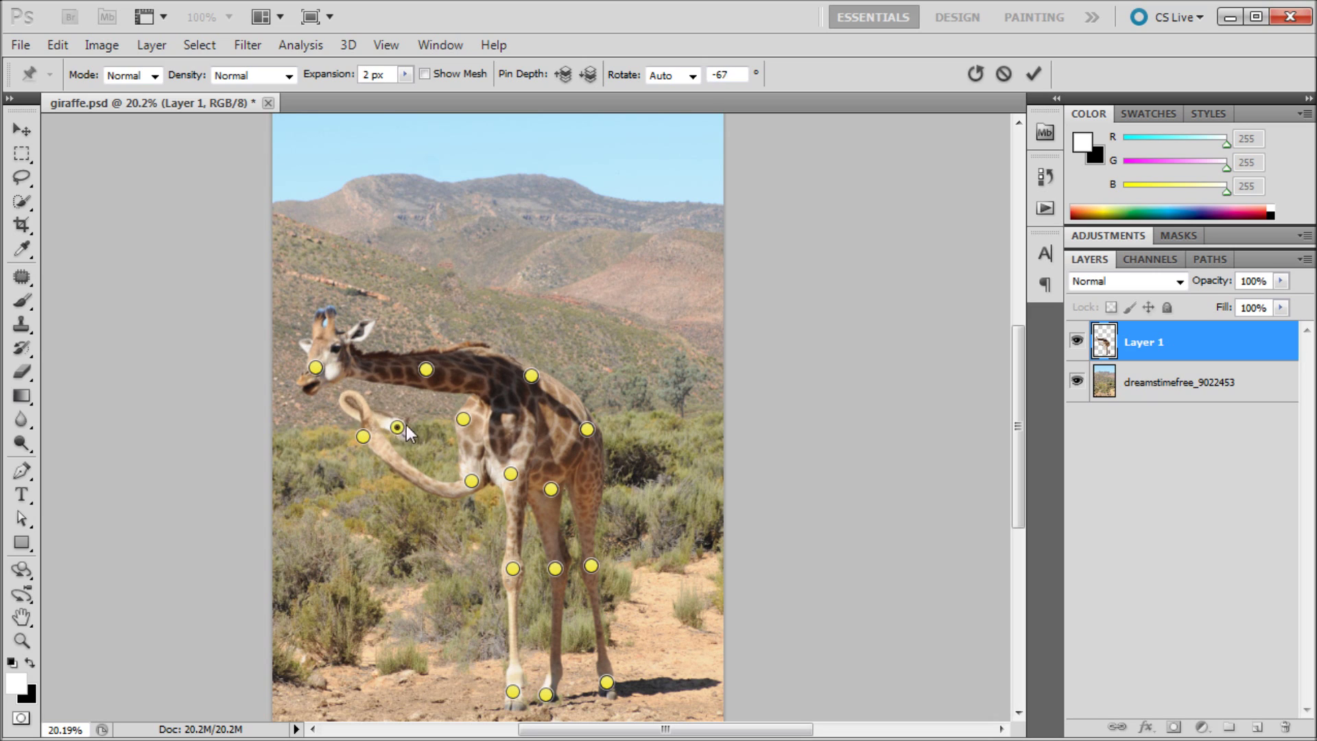
left_click_drag(360, 445, 404, 492)
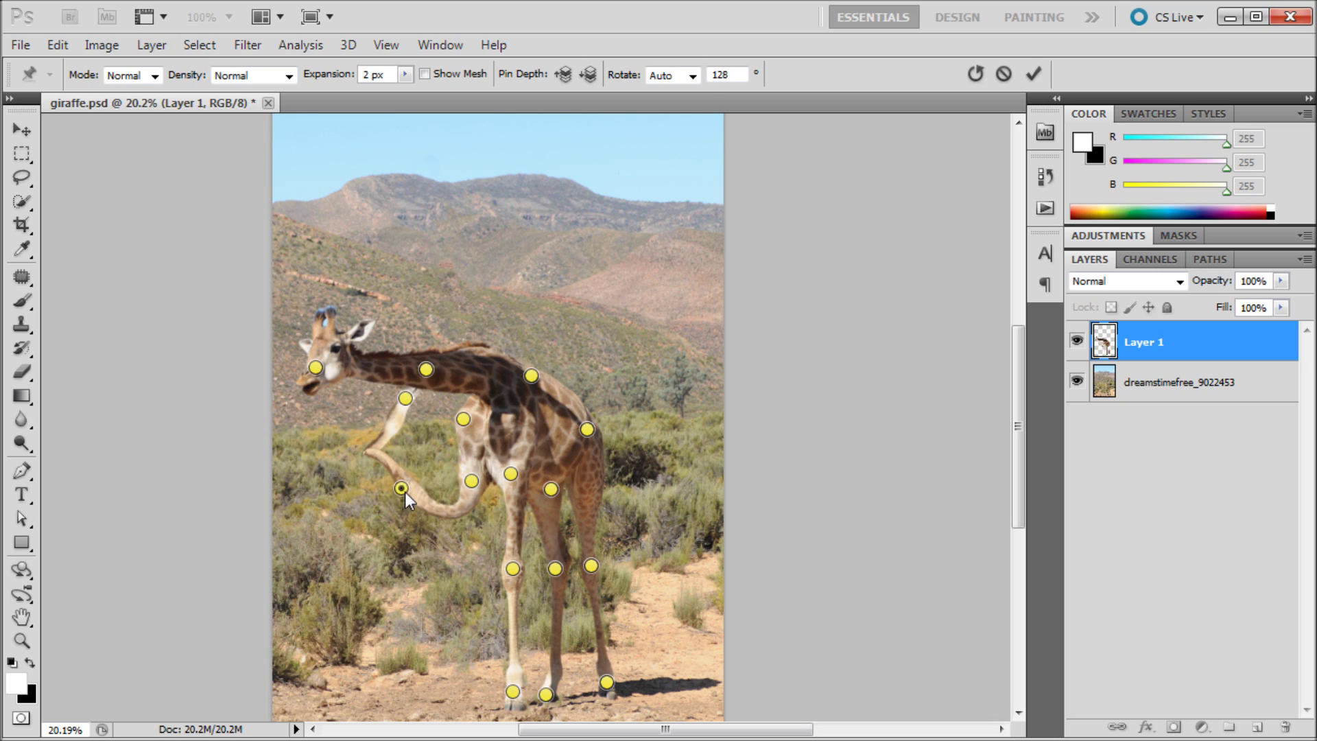
mouse_move(410, 394)
left_mouse_down()
mouse_move(356, 374)
mouse_move(368, 398)
left_mouse_up()
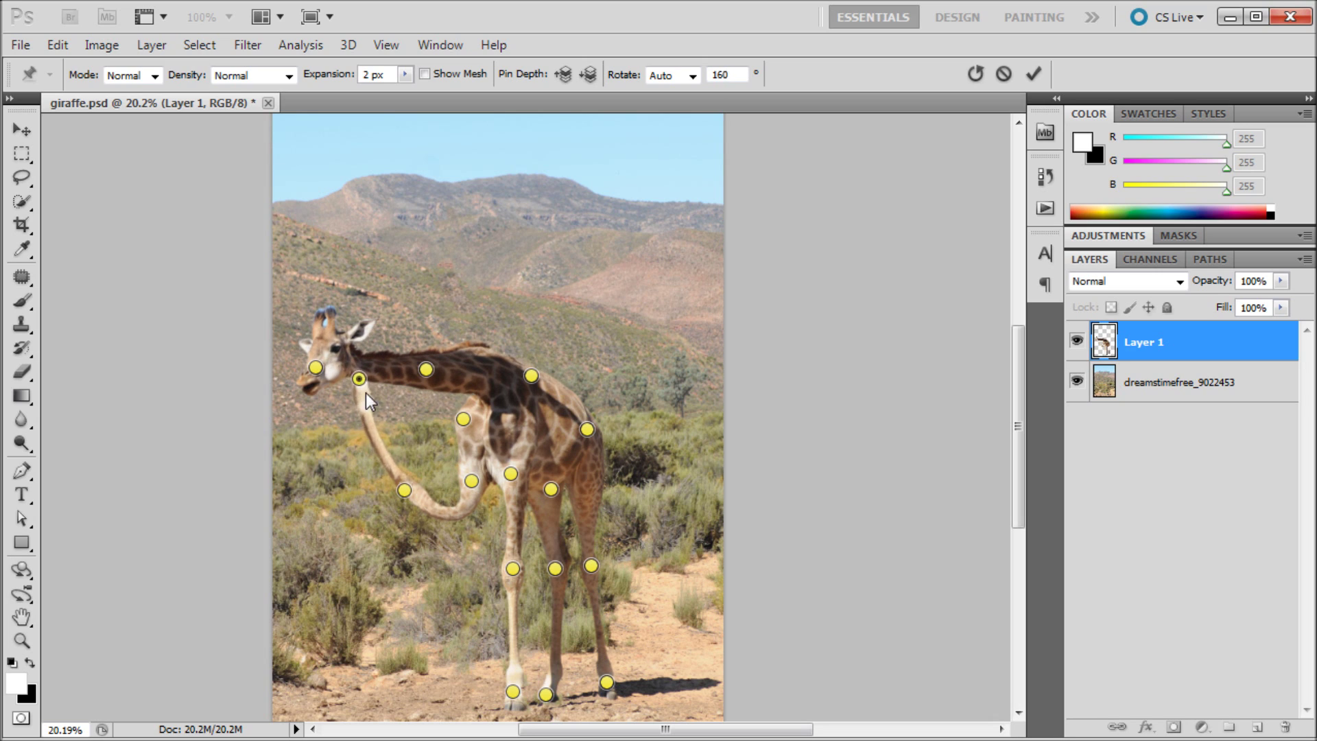
left_click_drag(367, 405, 351, 372)
Set the raised leg's pin depth forward and tighten the leg's curve against the head
left_click(562, 76)
left_click(562, 75)
mouse_move(350, 371)
left_mouse_down()
mouse_move(381, 374)
mouse_move(360, 366)
left_mouse_up()
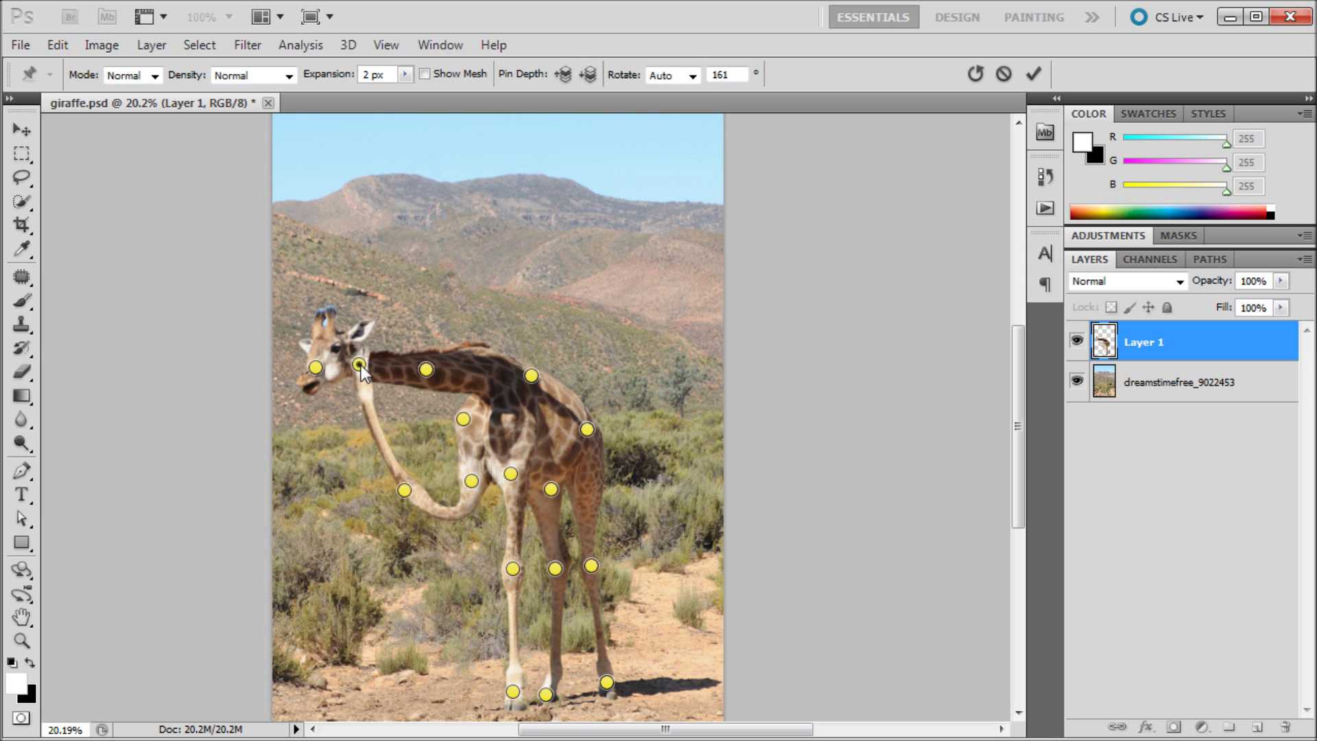
left_click_drag(402, 491, 392, 456)
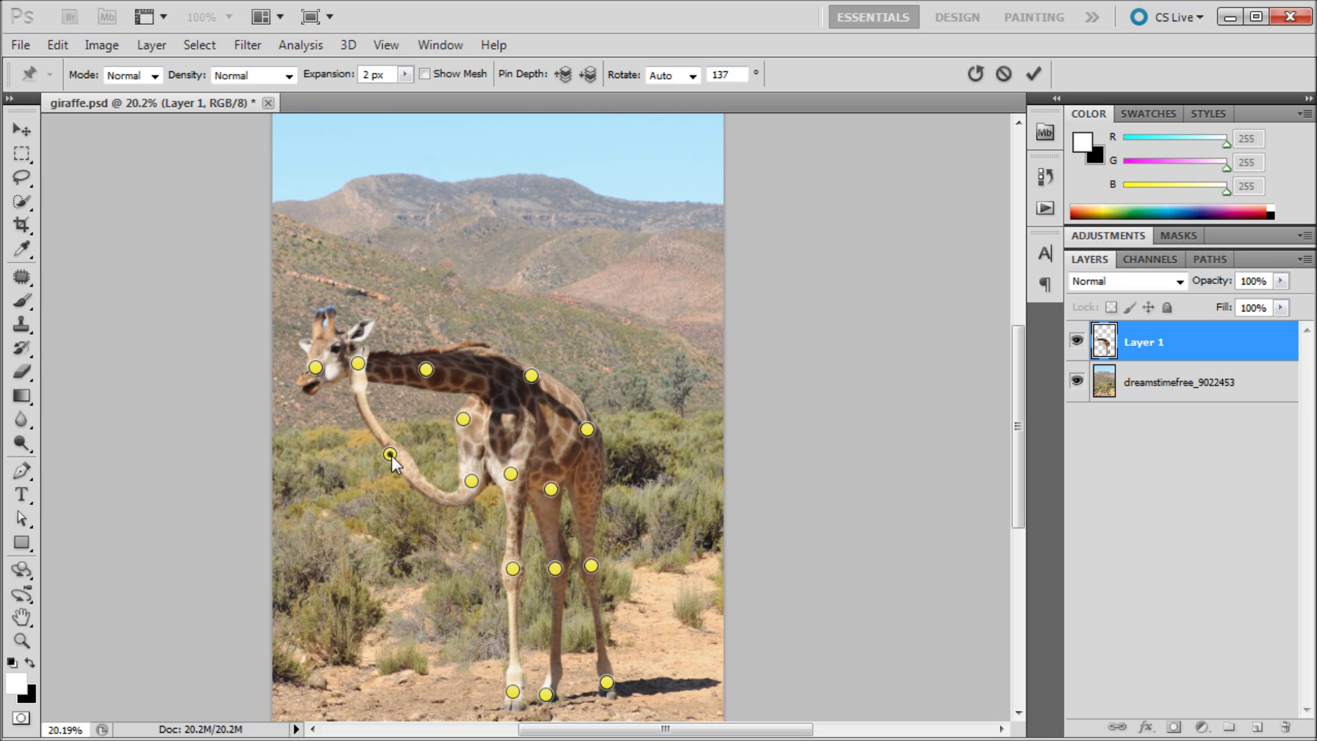
left_click_drag(359, 364, 356, 356)
left_click(389, 454)
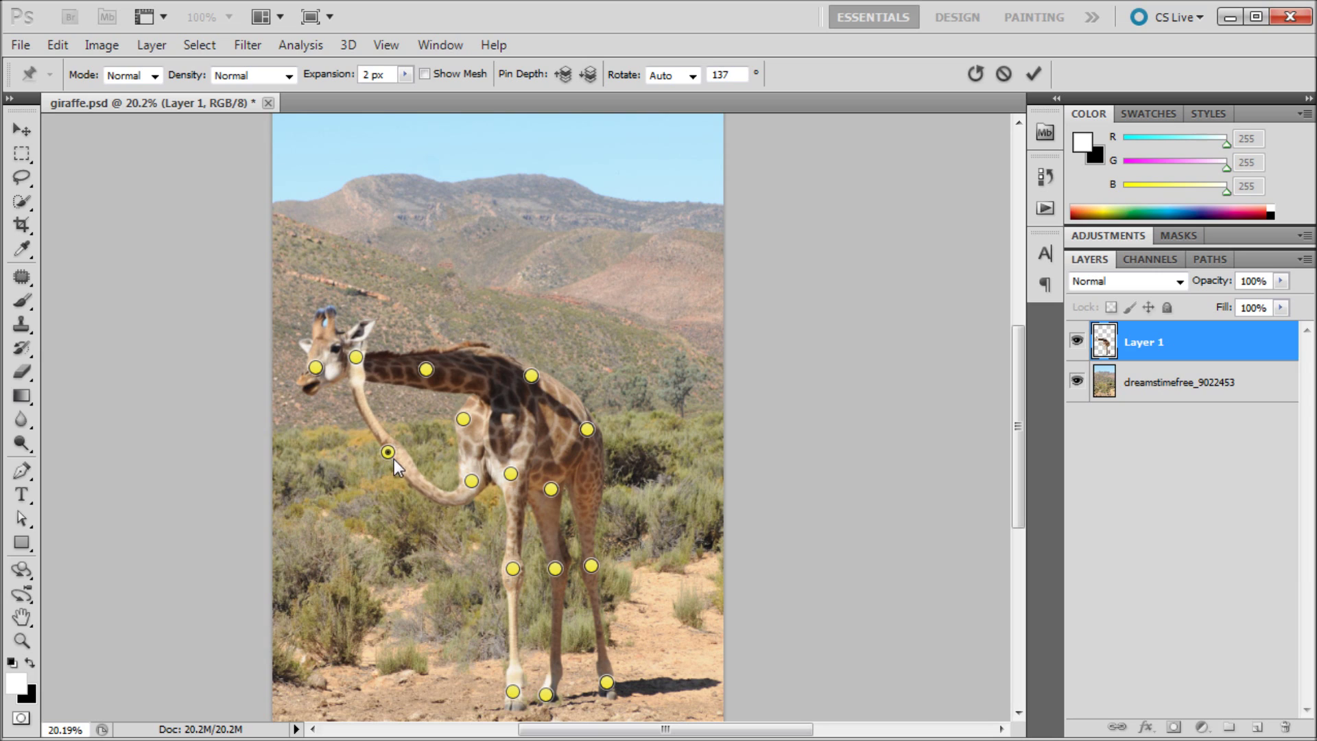